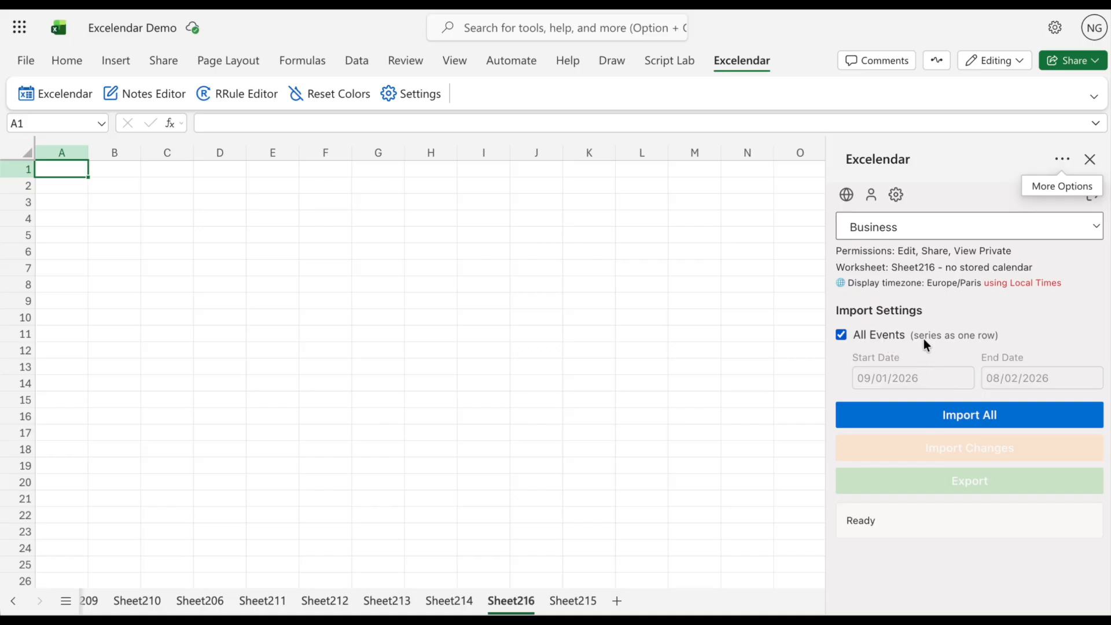
- Import all events from the Business calendar into the empty worksheet, with each series as one row
left_click(978, 421)
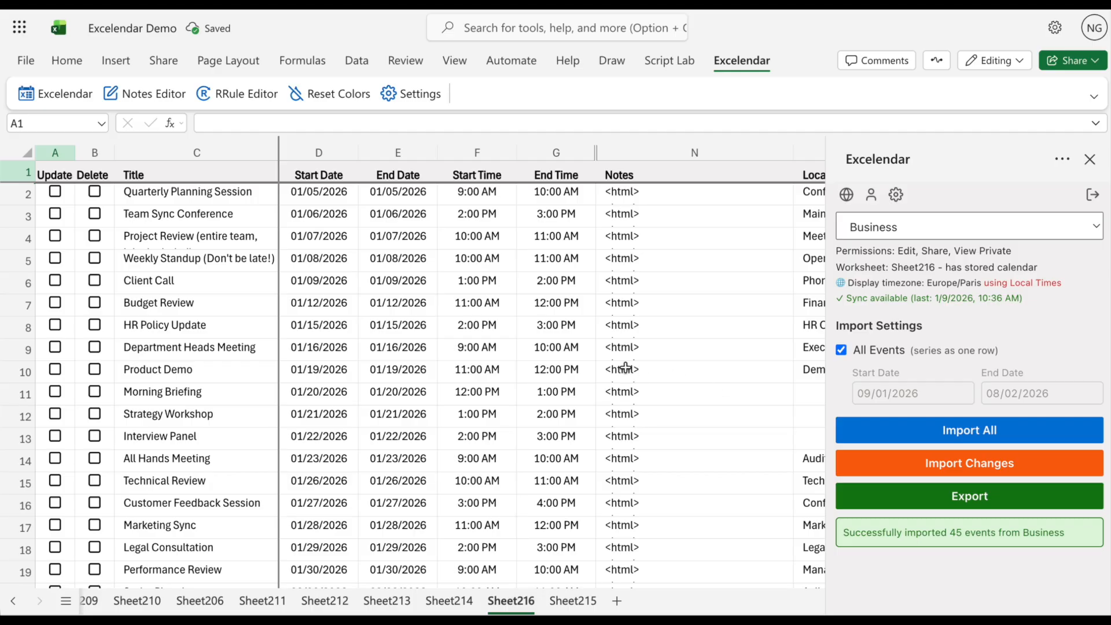
- Examine the recurrence rules of Team Sync Conference and Weekly Standup and the full HTML notes of the Project Review event
scroll(625, 367, "right", 5)
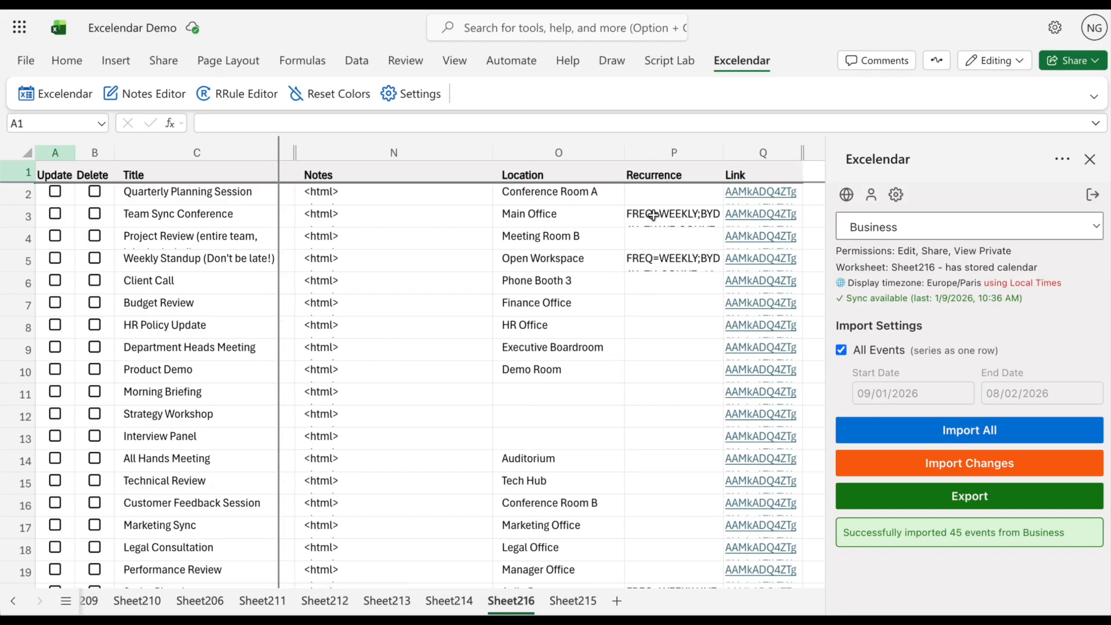
double_click(654, 216)
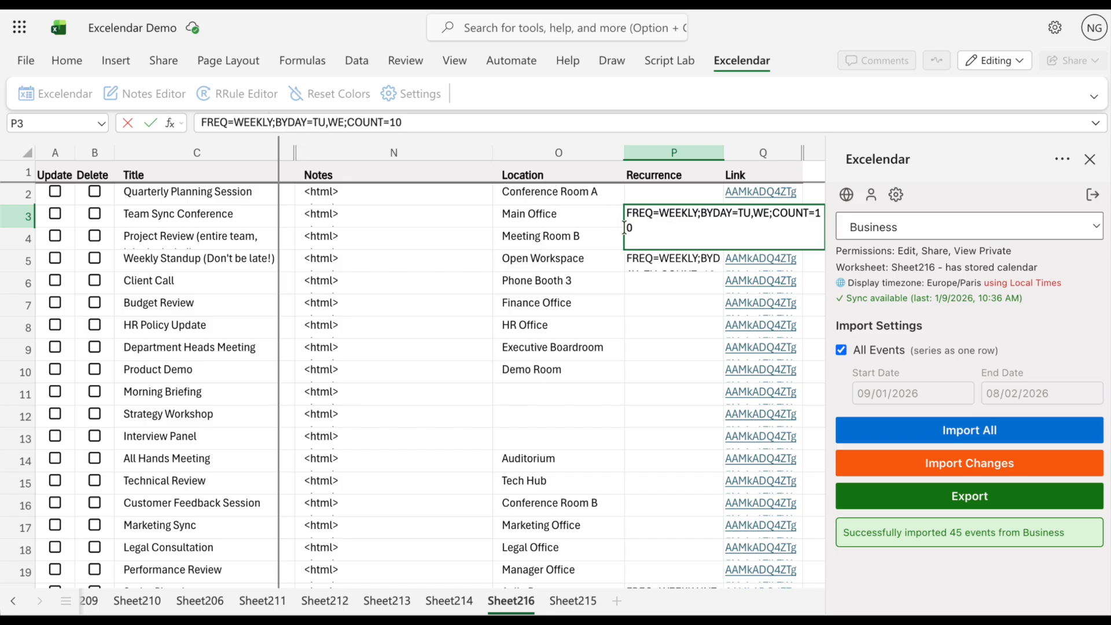
left_click(650, 265)
scroll(566, 260, "left", 3)
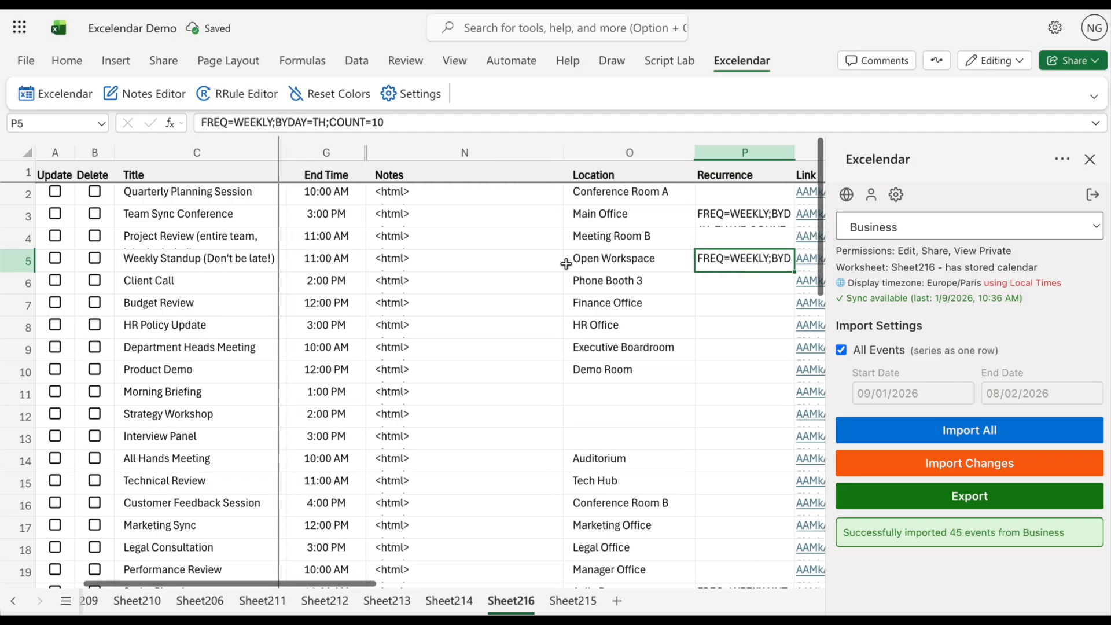
left_click(532, 232)
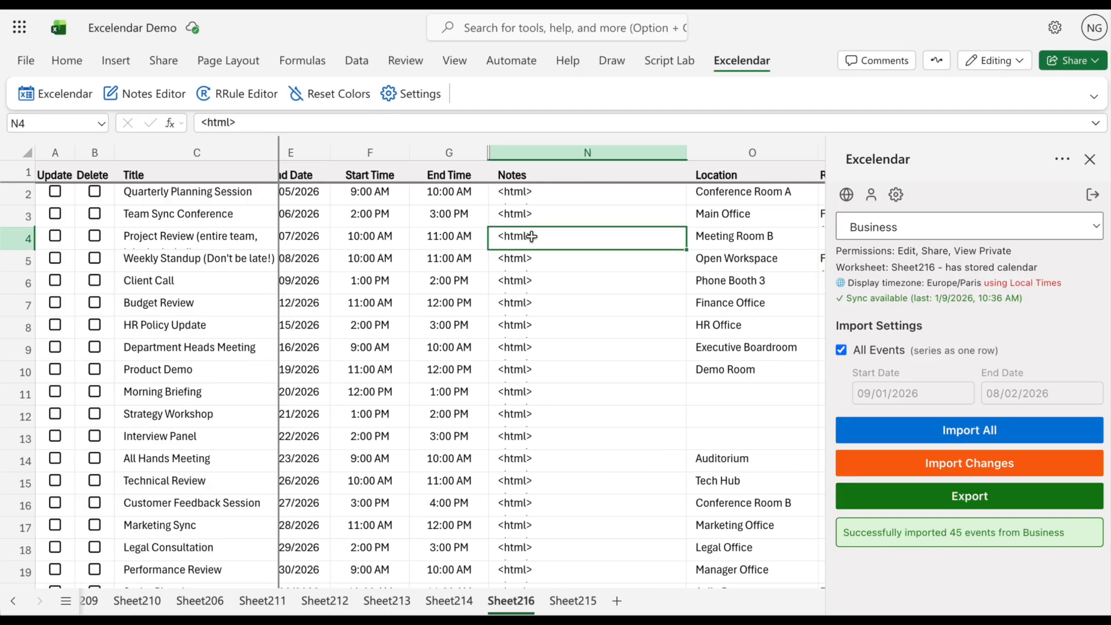
double_click(531, 234)
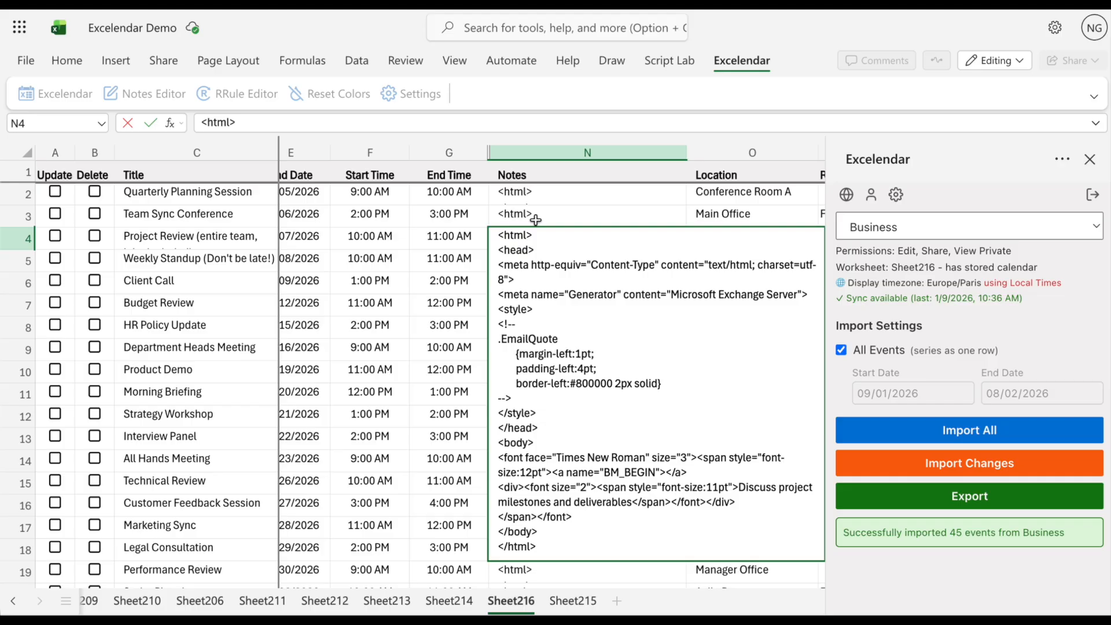
left_click(529, 216)
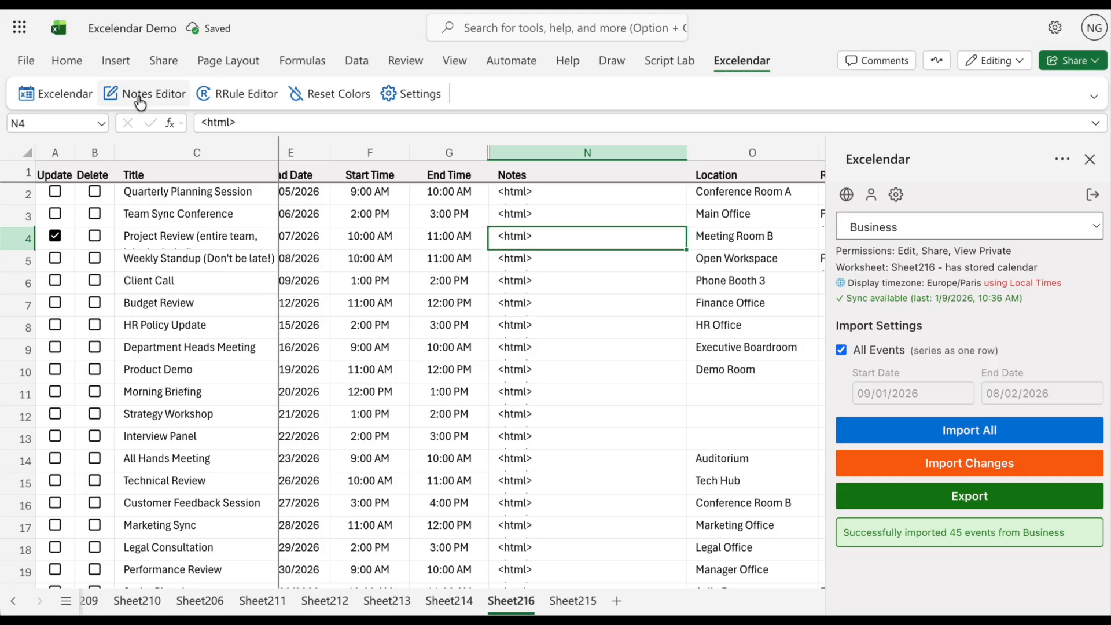
- Shorten the title in cell C4 to "Project Review" by removing the parenthesised text
double_click(205, 235)
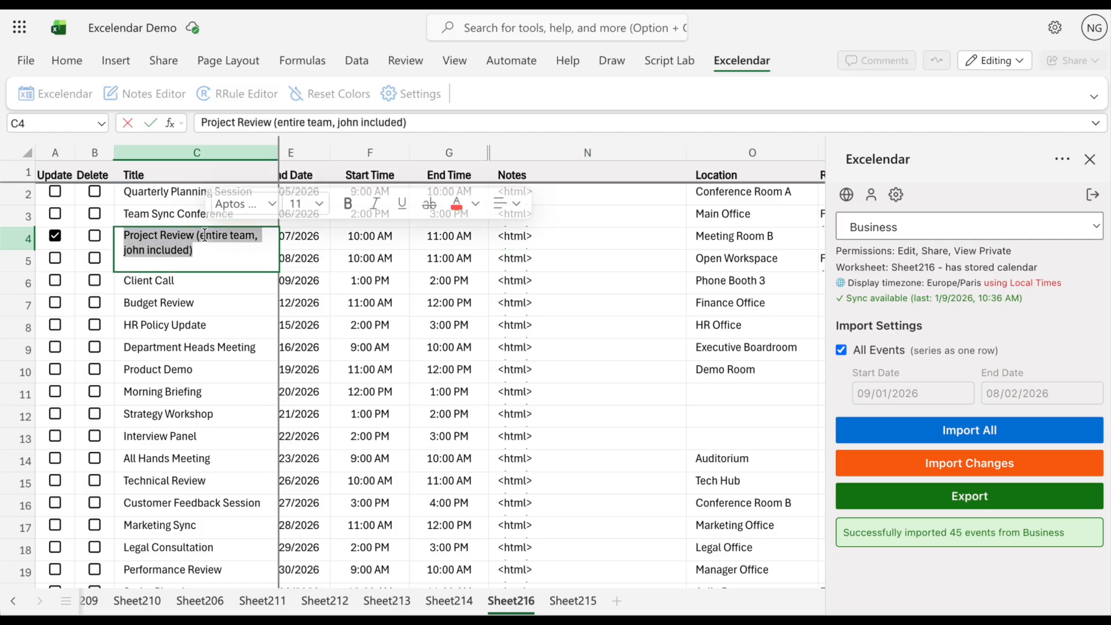
left_click(203, 256)
key("BackSpace")
key("BackSpace")
key("BackSpace")
key("BackSpace")
key("BackSpace")
key("BackSpace")
key("BackSpace")
key("BackSpace")
key("BackSpace")
key("BackSpace")
key("BackSpace")
key("BackSpace")
key("BackSpace")
key("BackSpace")
key("BackSpace")
key("BackSpace")
key("BackSpace")
key("BackSpace")
key("BackSpace")
key("BackSpace")
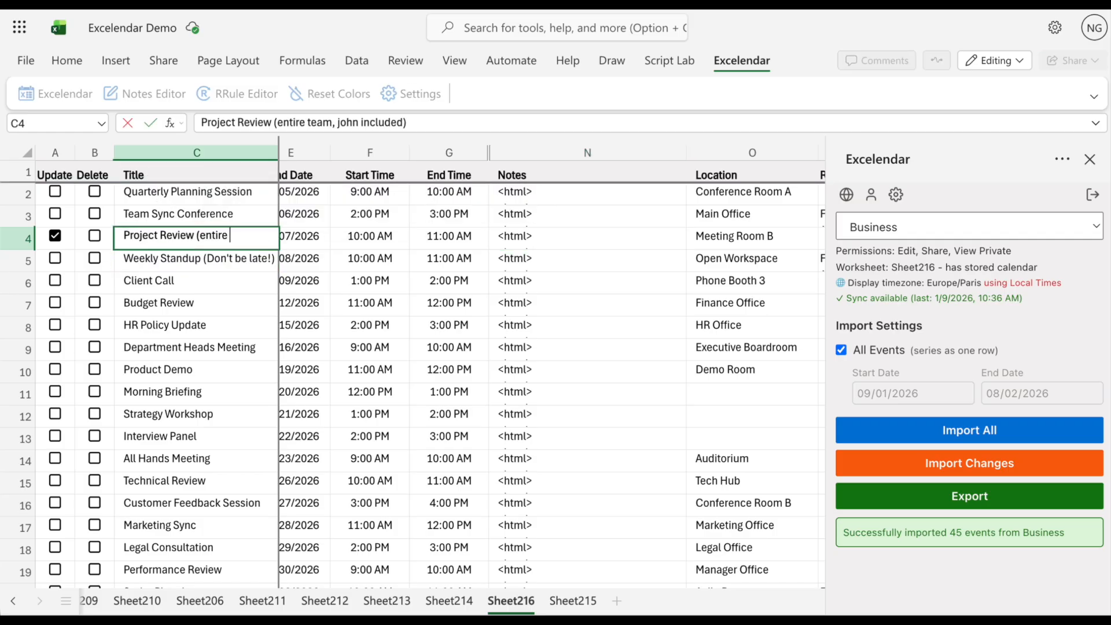
key("Return")
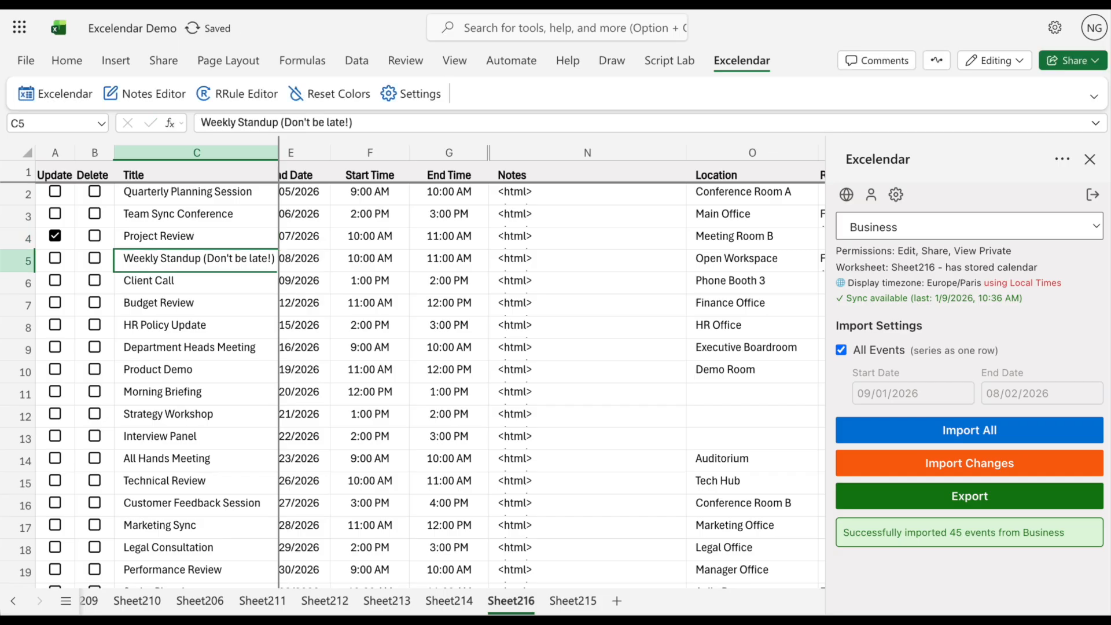
- Open the Project Review event in Outlook through its row link, check its title, and close the event
scroll(540, 283, "right", 5)
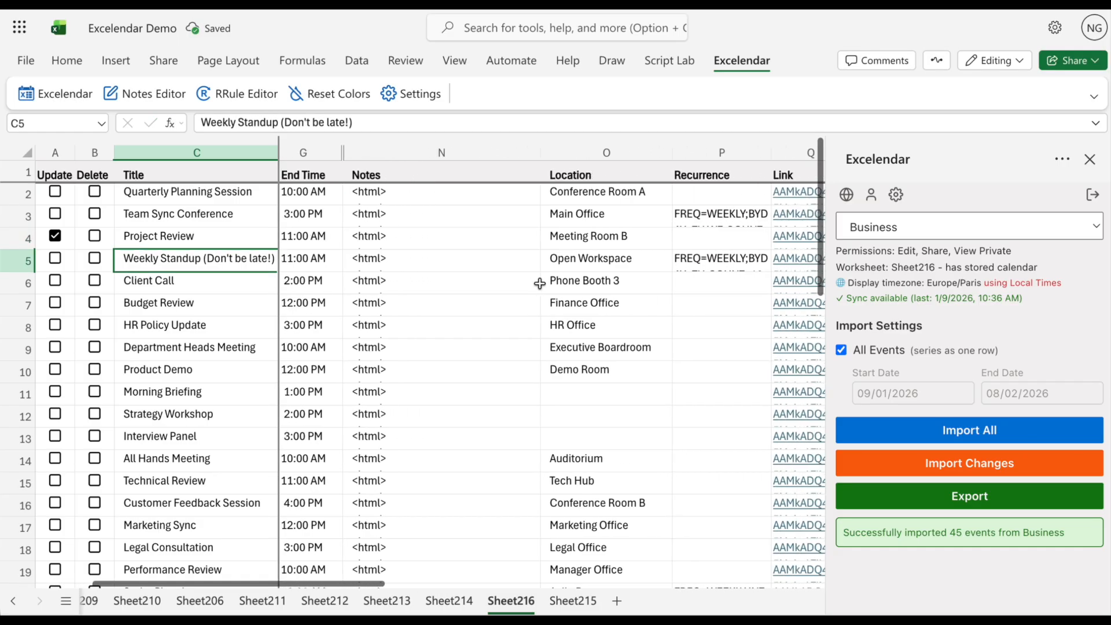
mouse_move(710, 239)
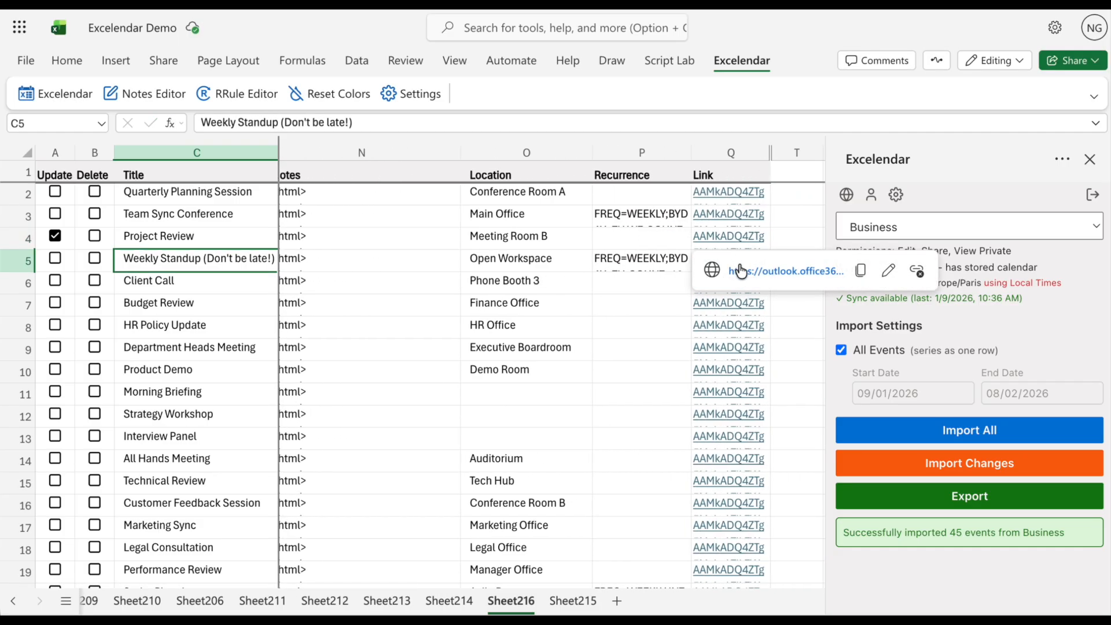
left_click(743, 270)
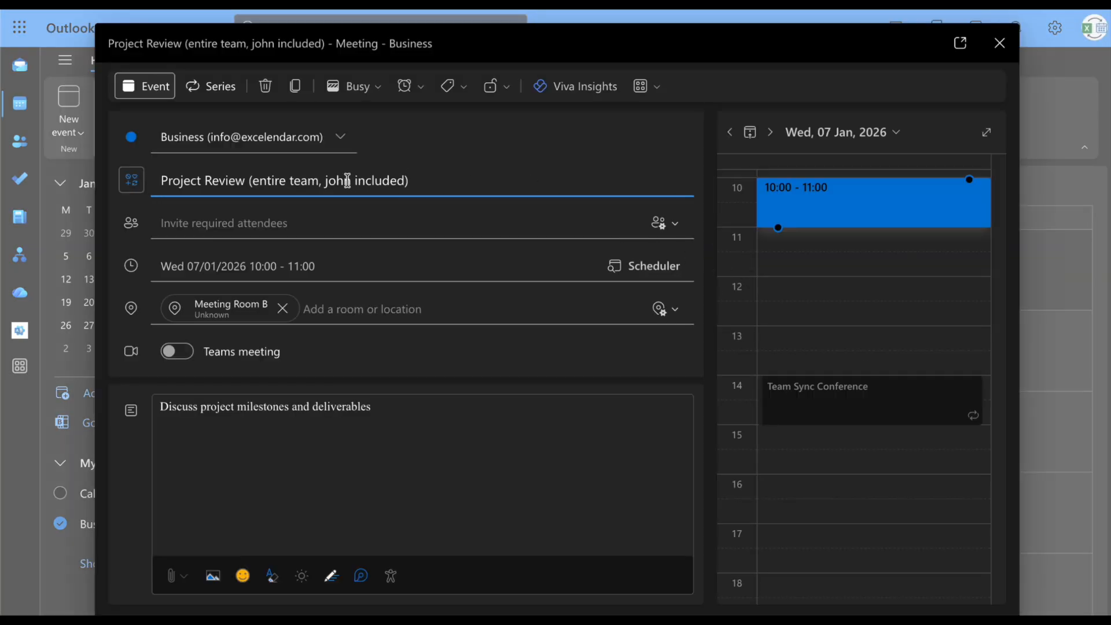
left_click(1000, 43)
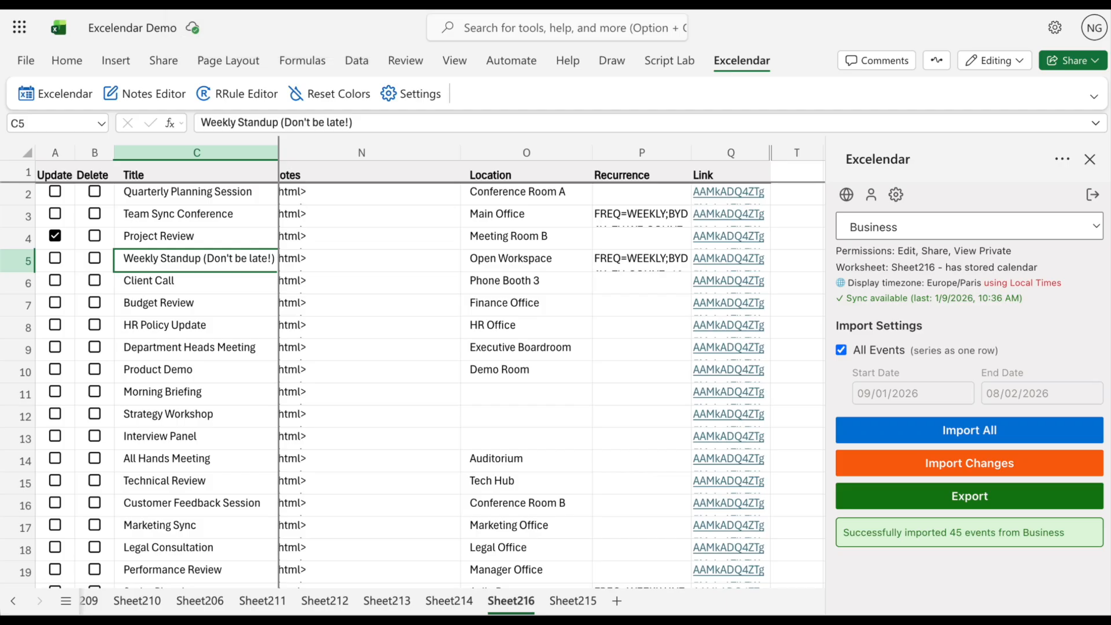
- Export the edited Project Review event from the worksheet to the Business calendar
left_click(912, 496)
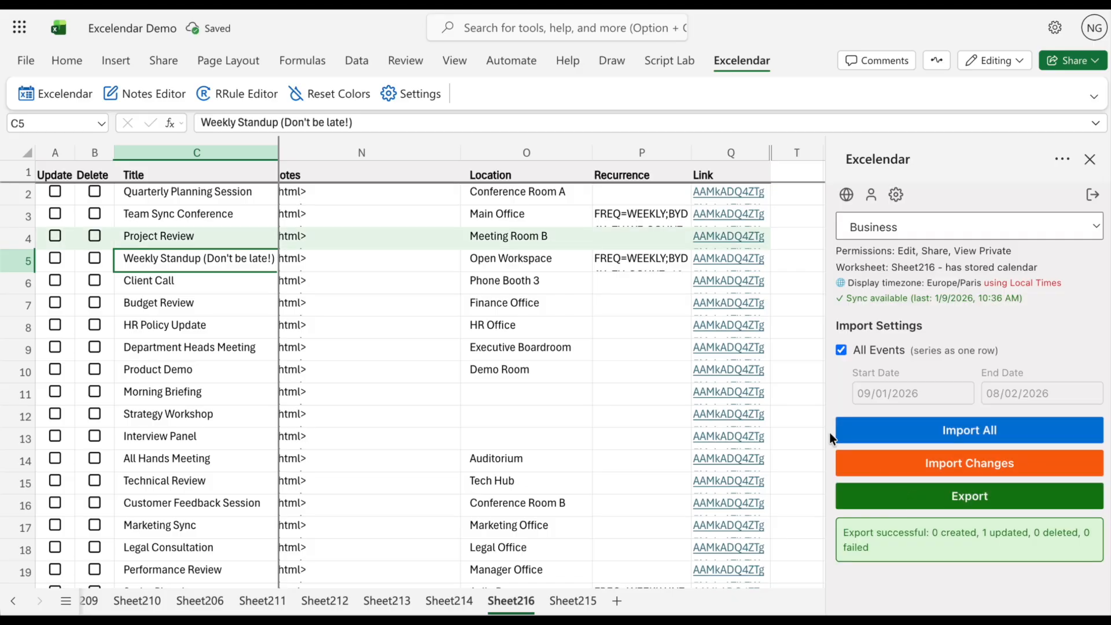
- Open the Project Review event in Outlook from its row link, retitle it "Project Review Team Meeting" and save it
mouse_move(735, 240)
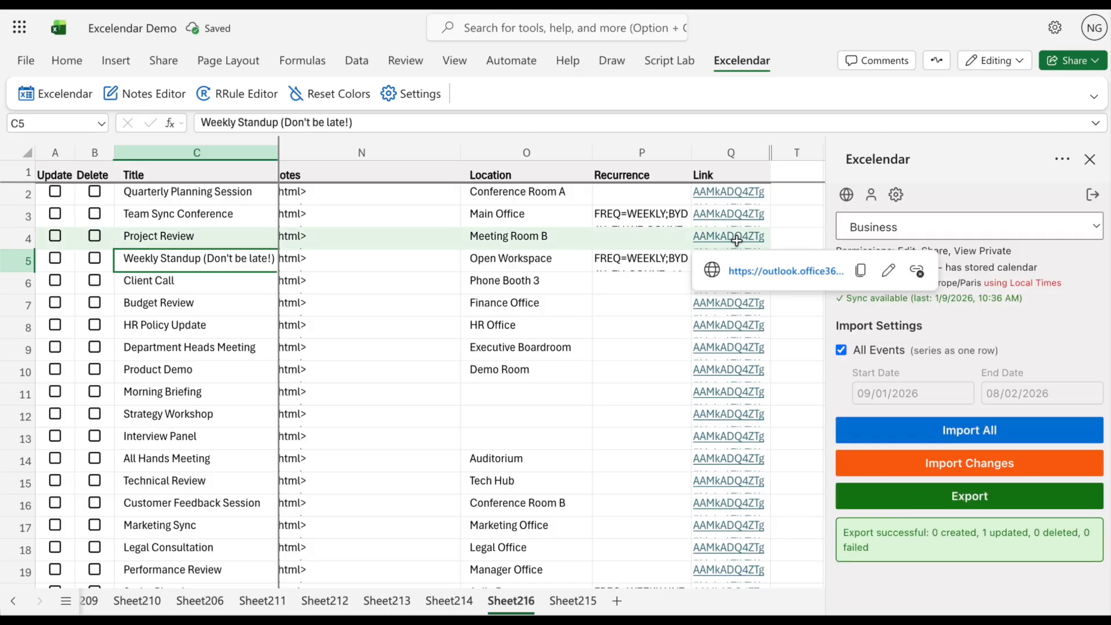
left_click(755, 271)
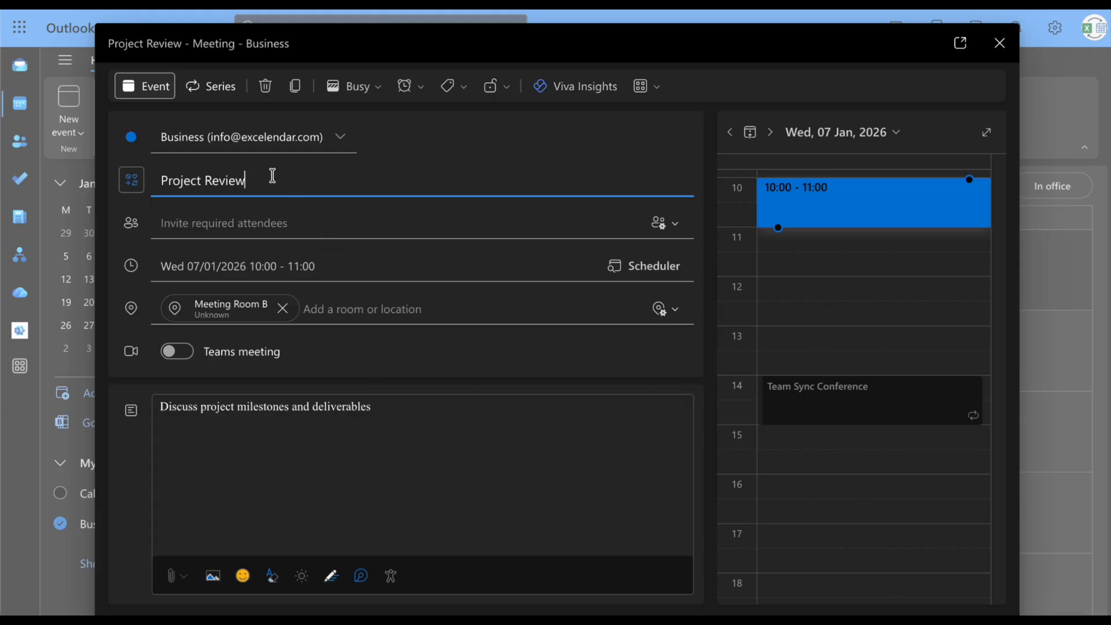
type("Te")
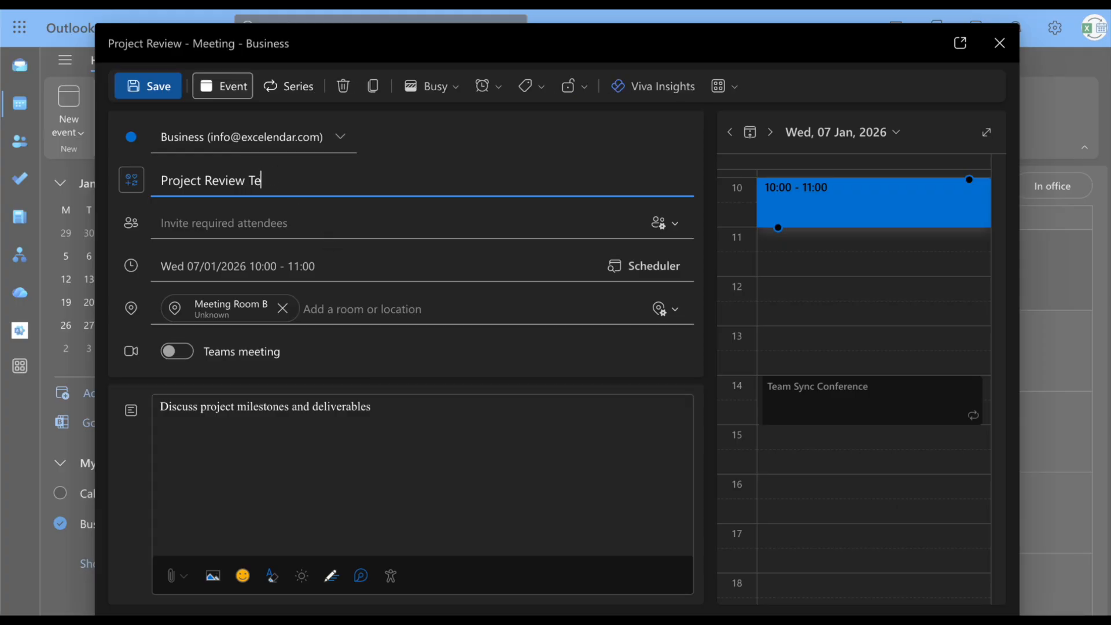
type("am Meeting")
left_click(152, 86)
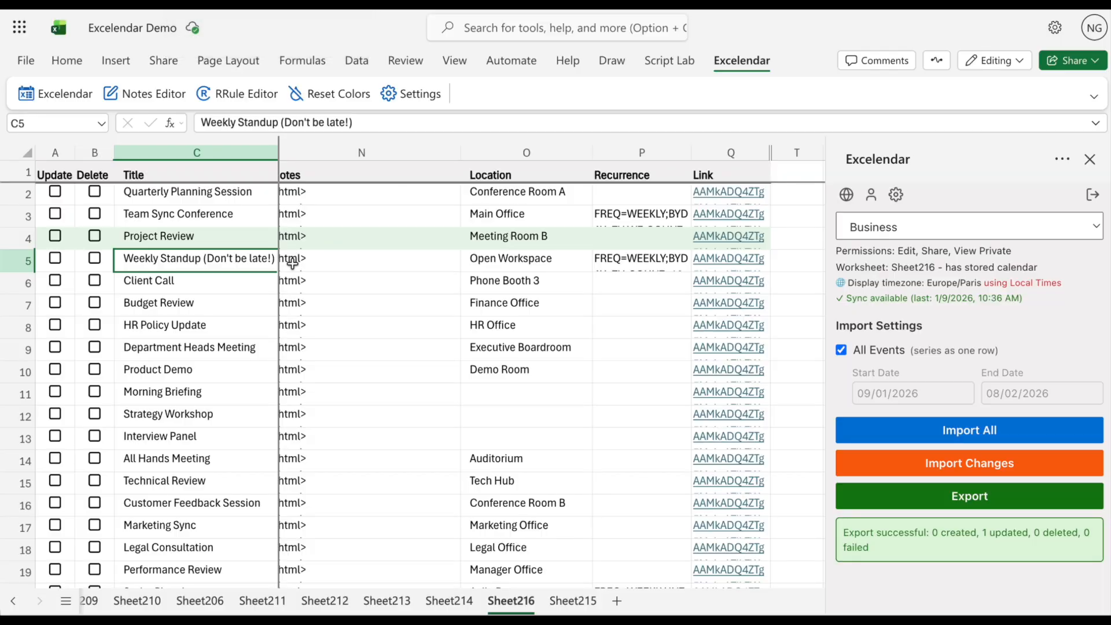
- Import the calendar changes into the worksheet and inspect the refreshed row 4 title and date columns
left_click(978, 469)
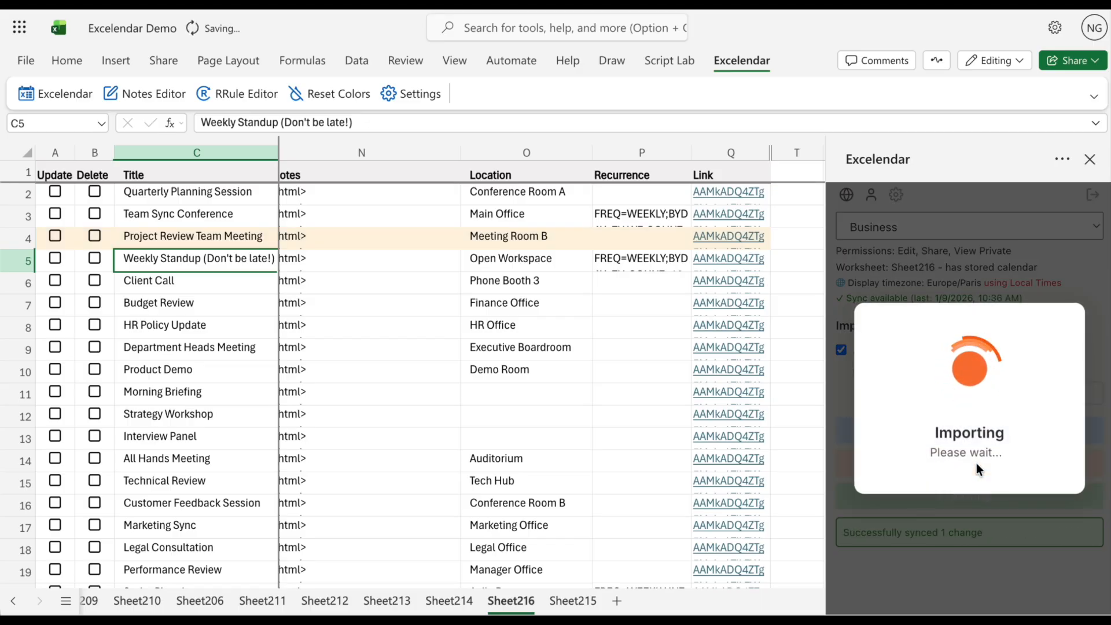
left_click(169, 238)
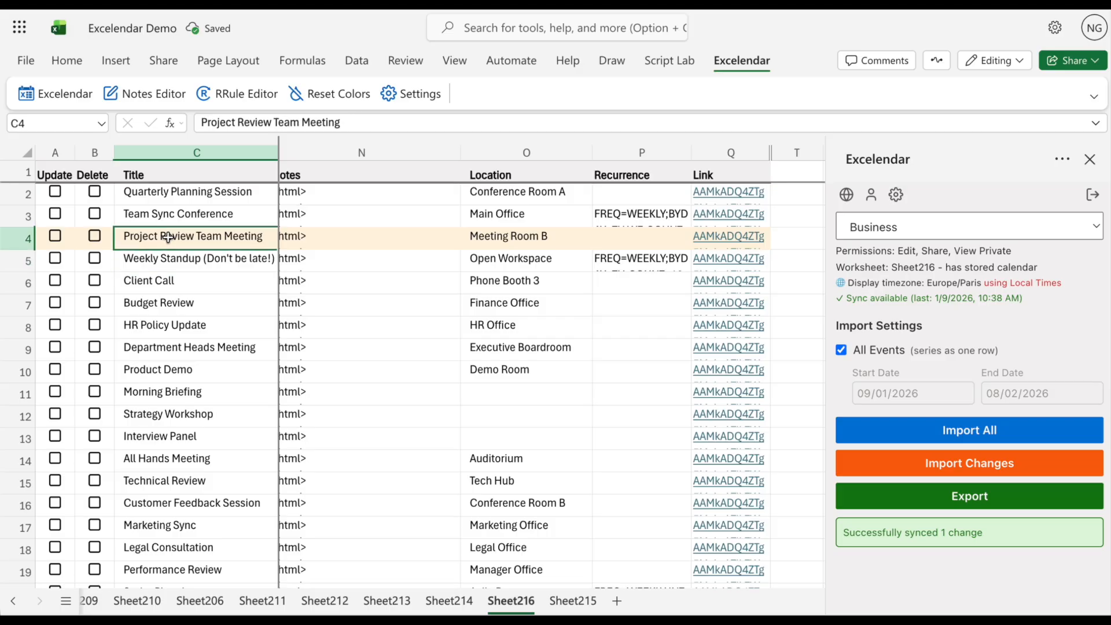
scroll(372, 295, "left", 5)
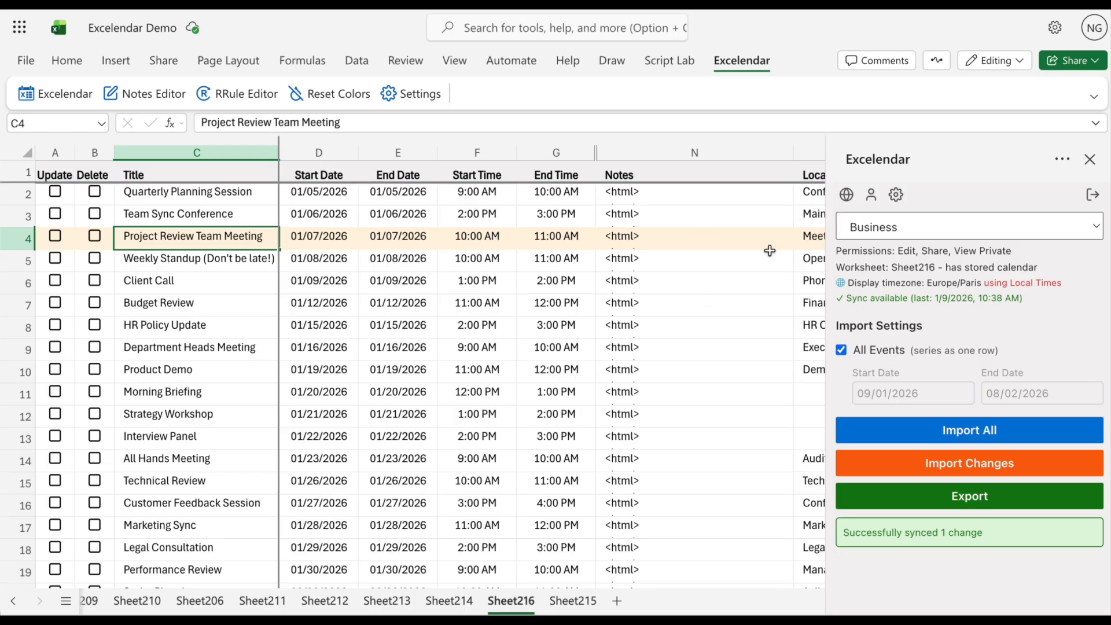
- Enable Use Event Dates/Times for this sheet with updated column visibility, and widen the event date, time and timezone columns
double_click(1020, 286)
left_click(896, 195)
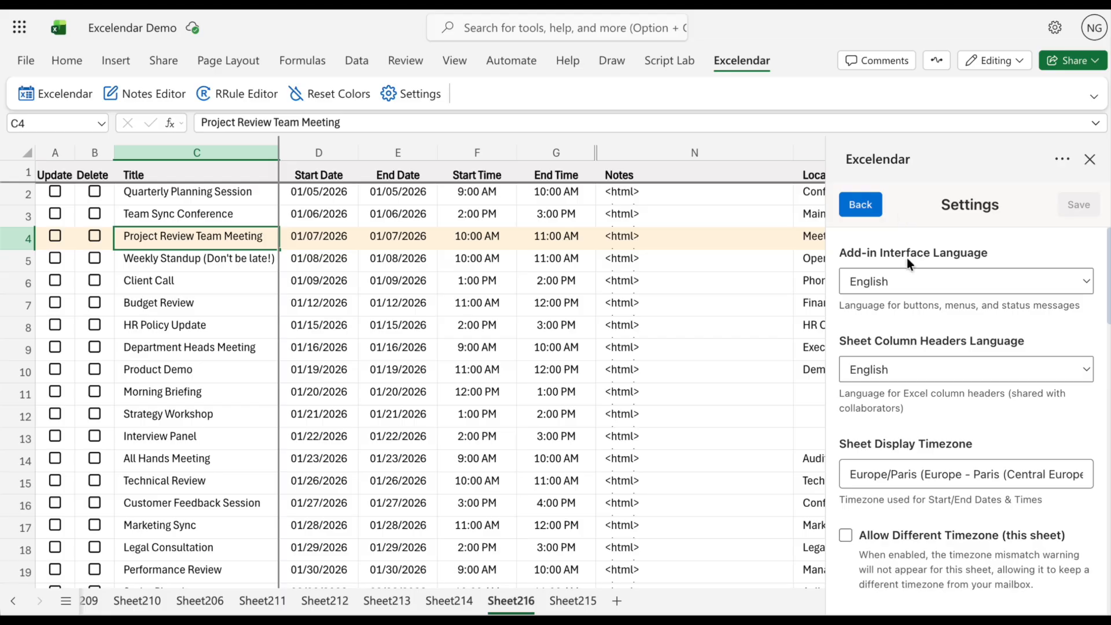
scroll(914, 326, "down", 3)
scroll(915, 325, "down", 4)
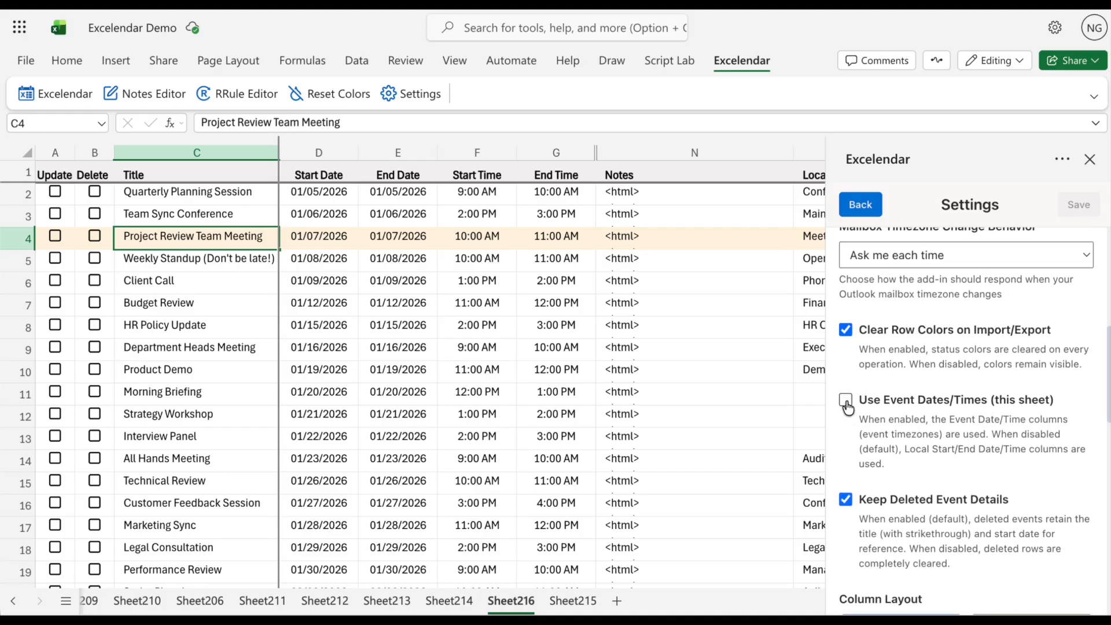
left_click(845, 400)
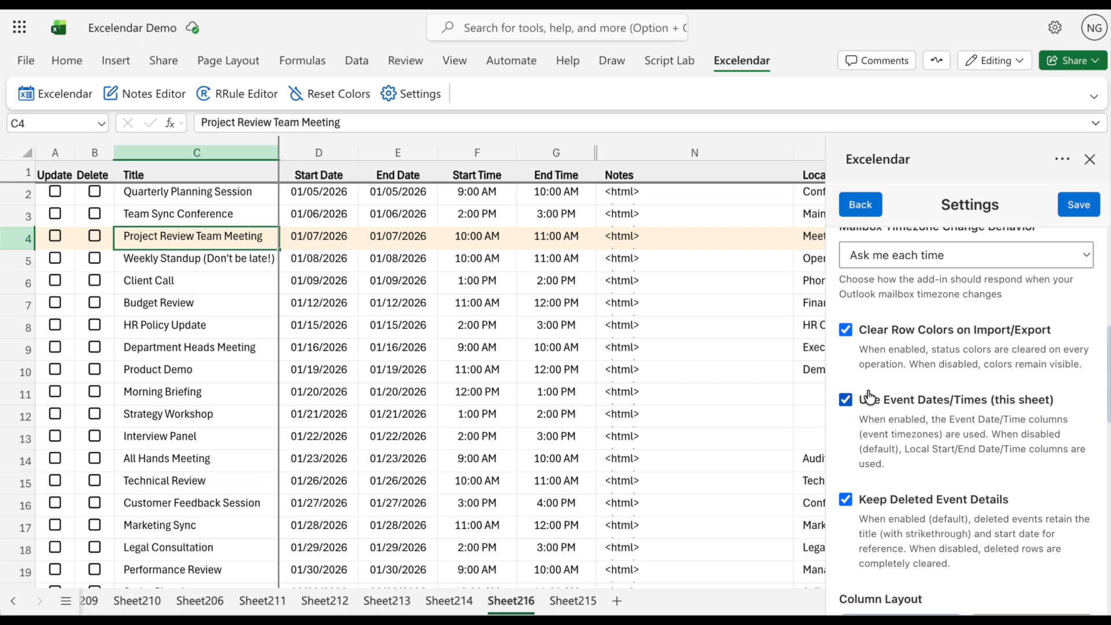
left_click(1072, 211)
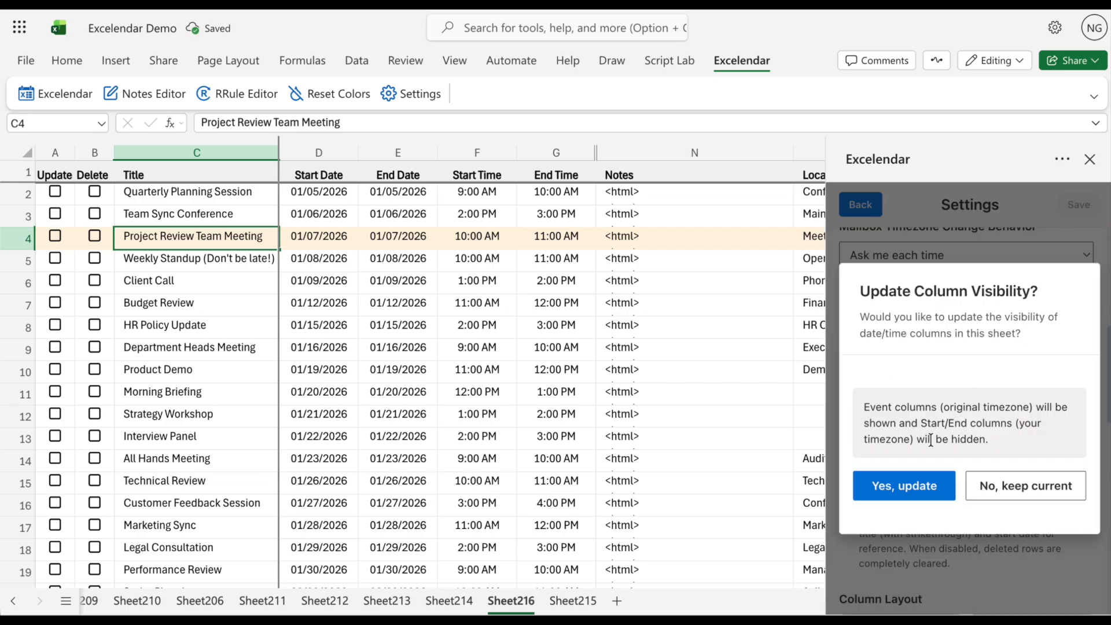
left_click(908, 485)
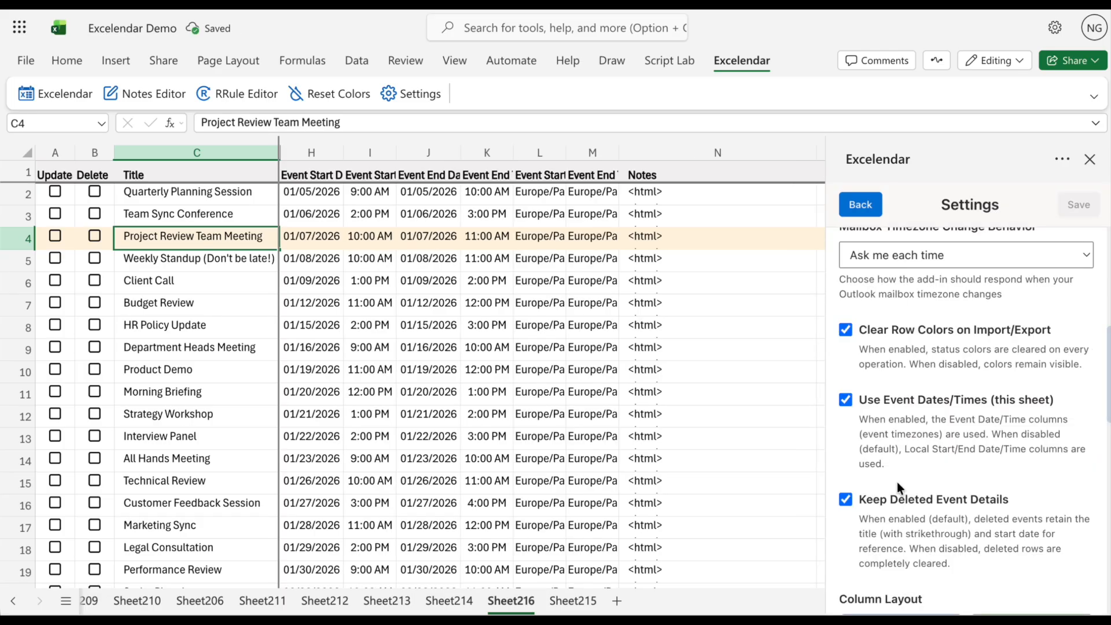
left_click_drag(344, 153, 693, 153)
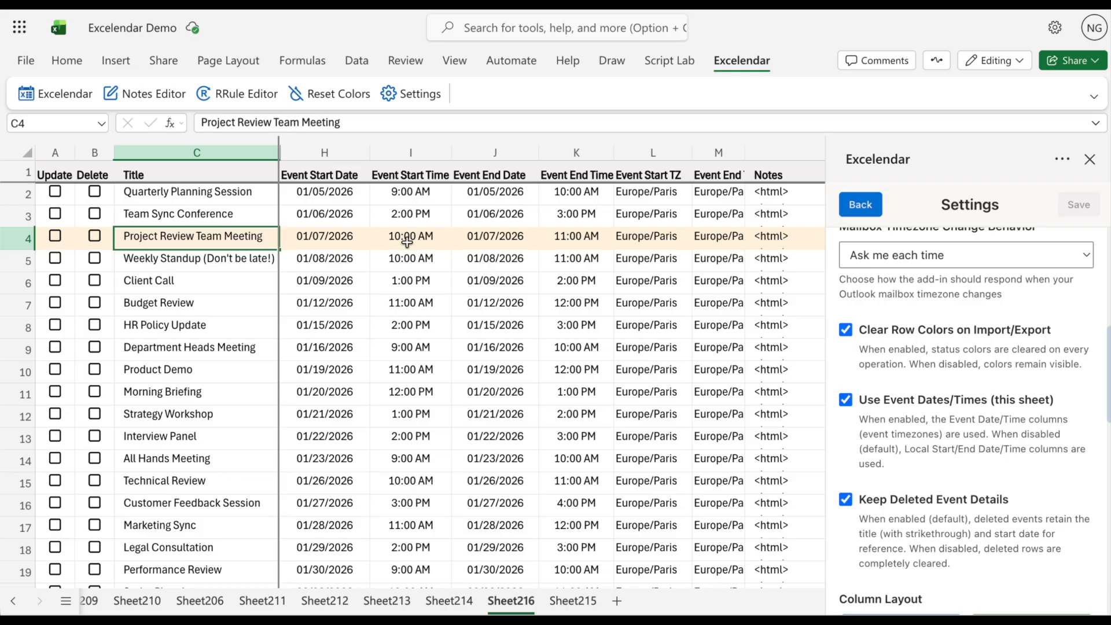
- Disable Use Event Dates/Times for this sheet, save with updated column visibility, and leave the add-in settings
left_click(846, 400)
left_click(1076, 208)
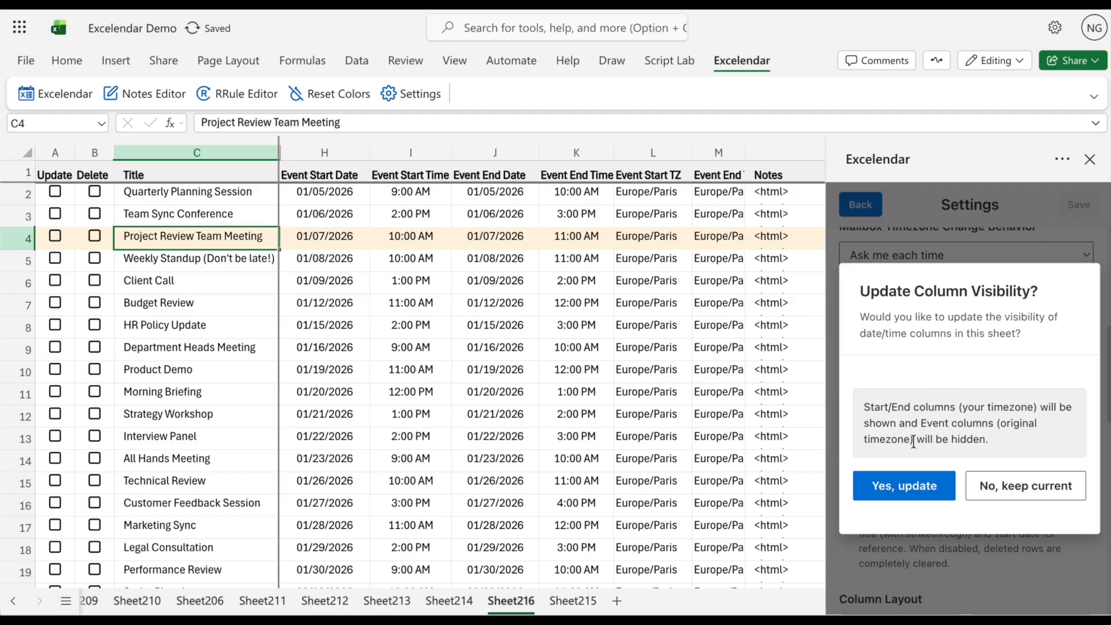
left_click(900, 487)
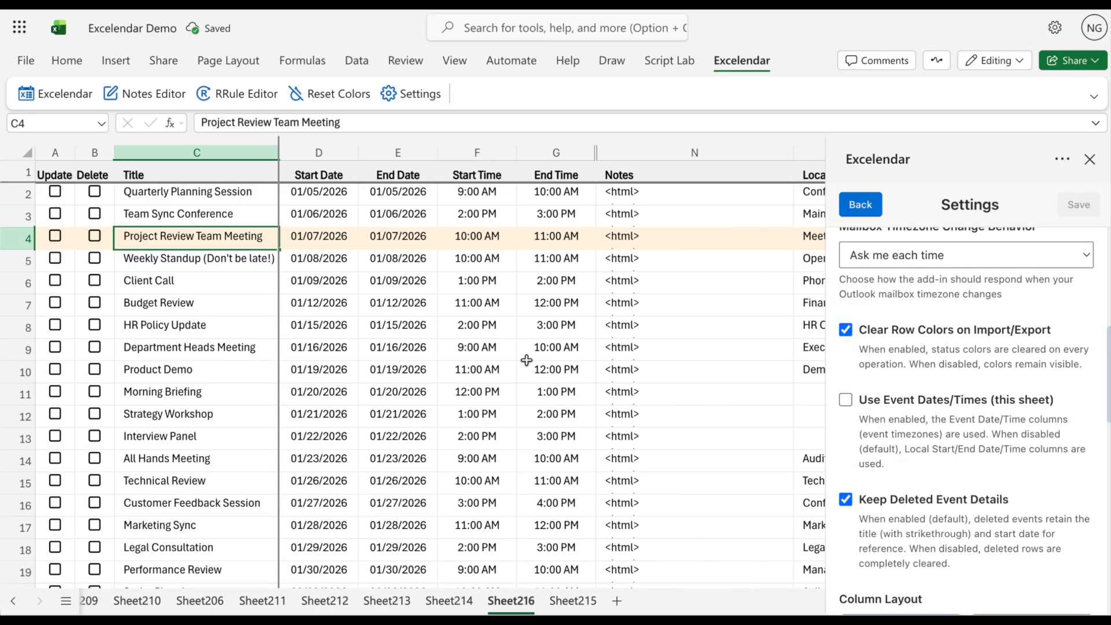
left_click(862, 205)
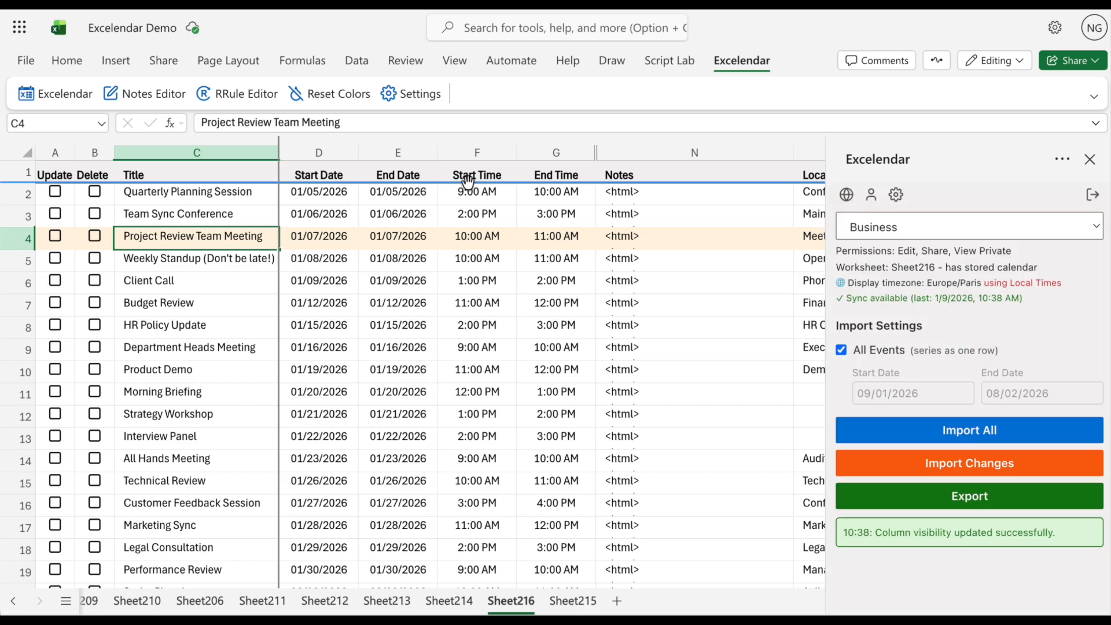
- Open the notes of Project Review Team Meeting for editing and set the whole text's size to 18px
left_click(139, 98)
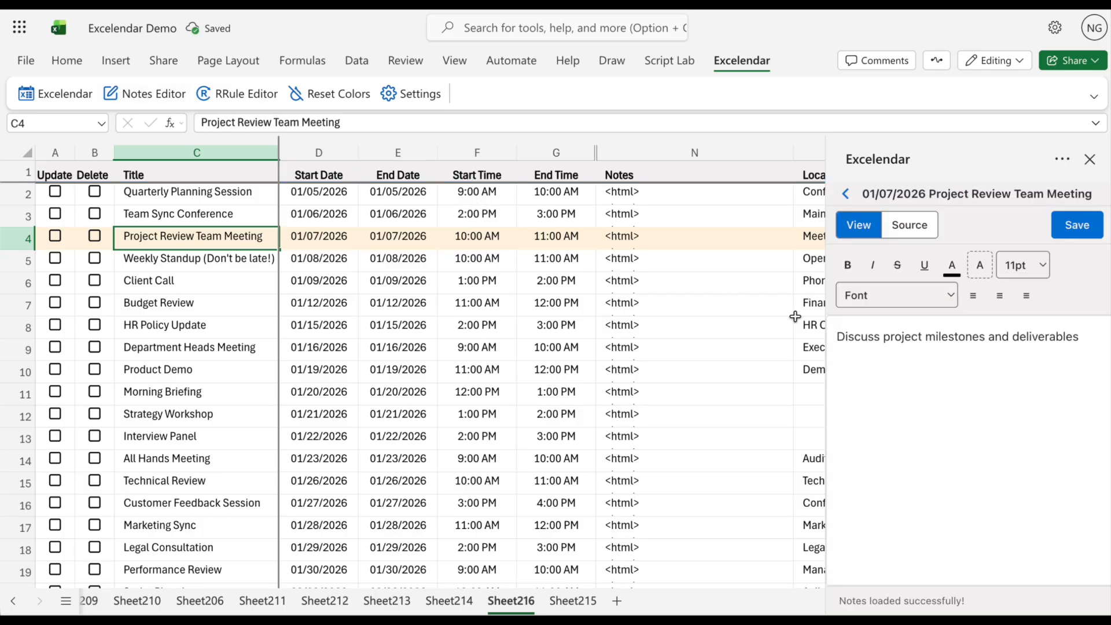
triple_click(842, 337)
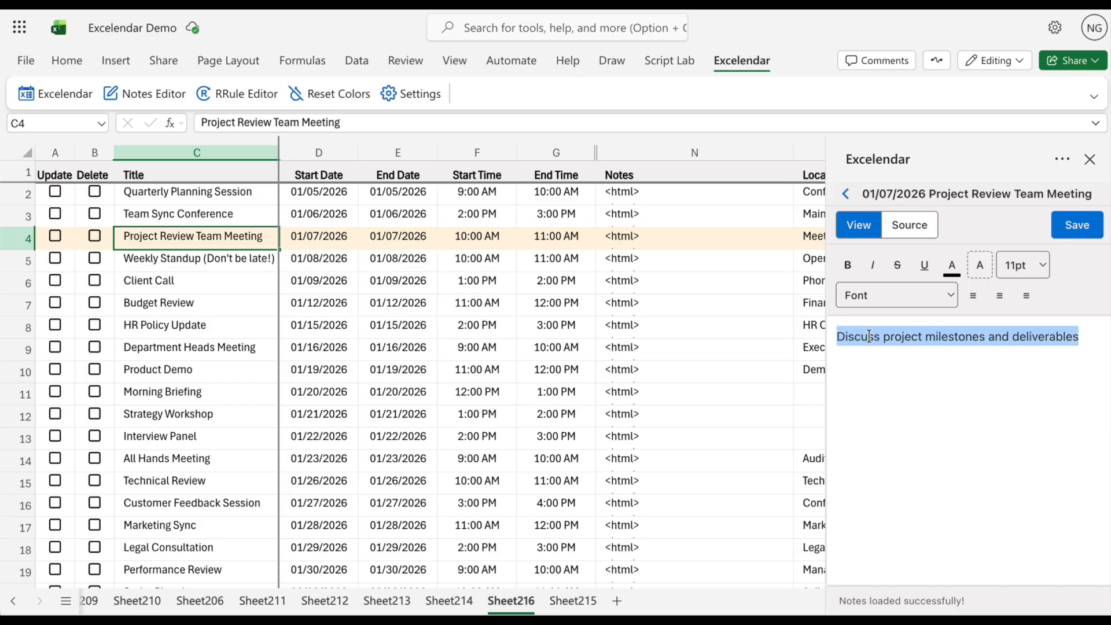
left_click(1039, 265)
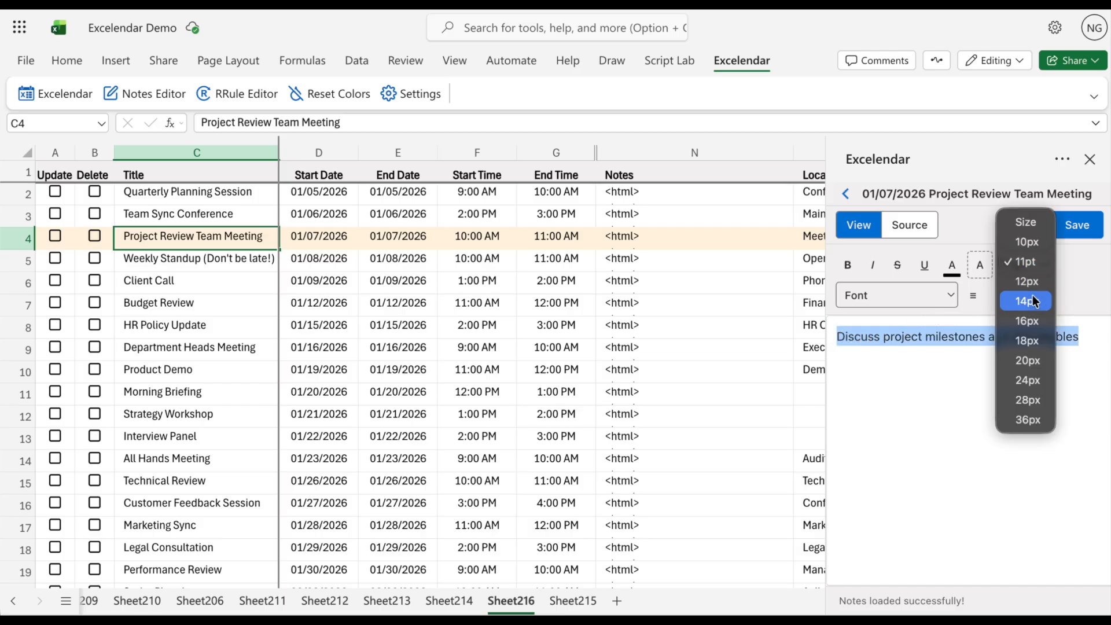
left_click(1026, 341)
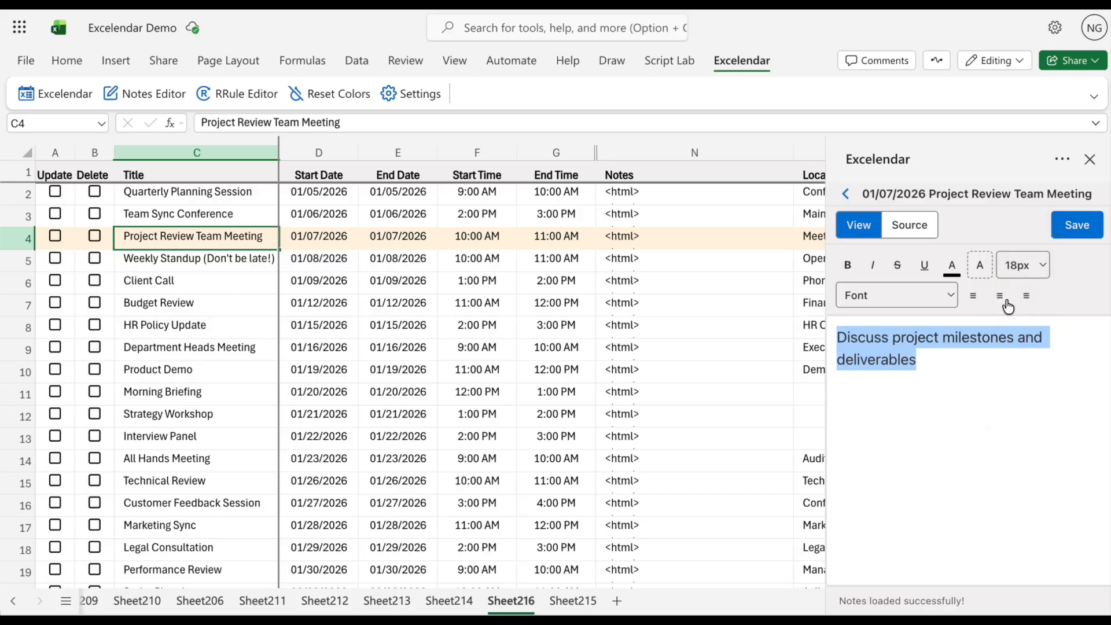
- Set the background colour of the whole notes text to red, RGB 255, 0, 0
left_click(980, 268)
left_click_drag(891, 411, 871, 411)
left_click(1006, 380)
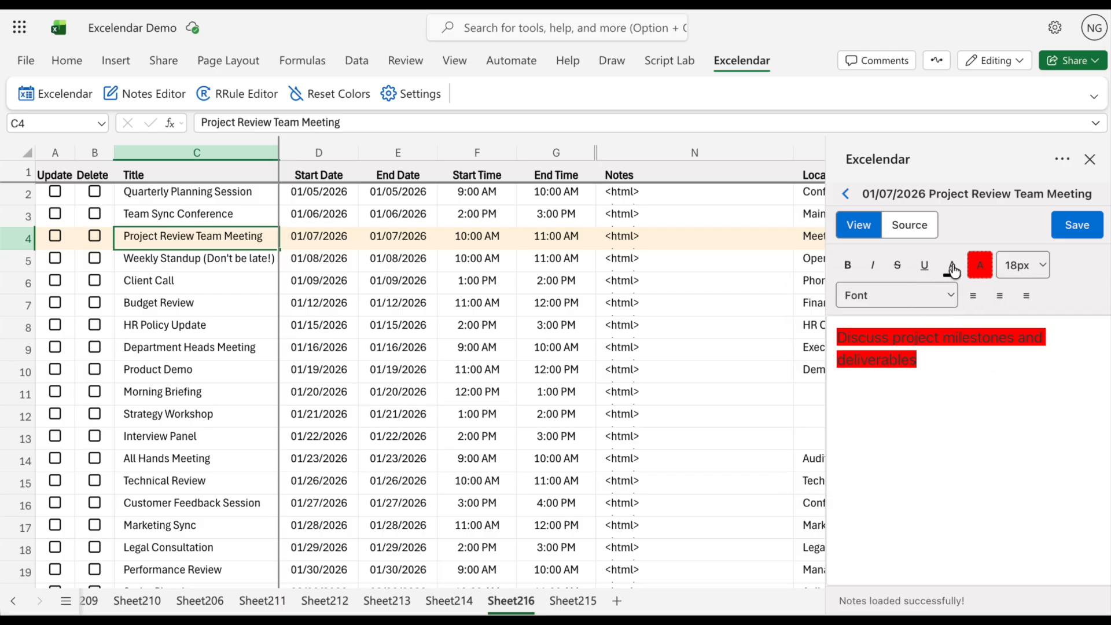
- Set the whole notes text's font colour to white, RGB 255, 255, 255, and save the notes
left_click(911, 359)
left_click_drag(911, 359, 838, 336)
left_click(953, 271)
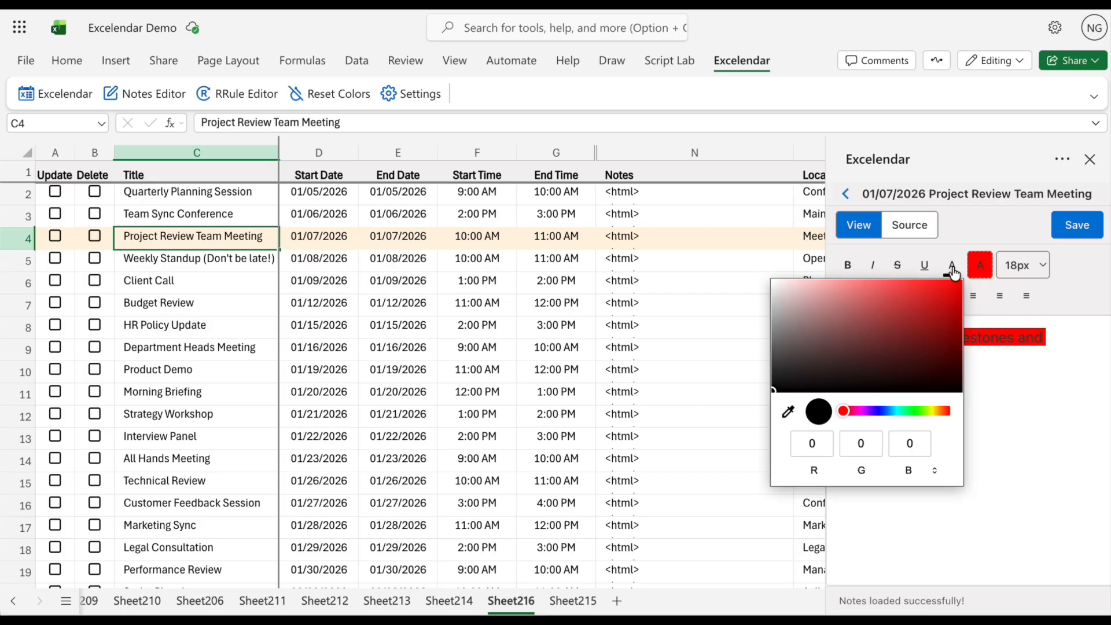
left_click_drag(781, 298, 763, 272)
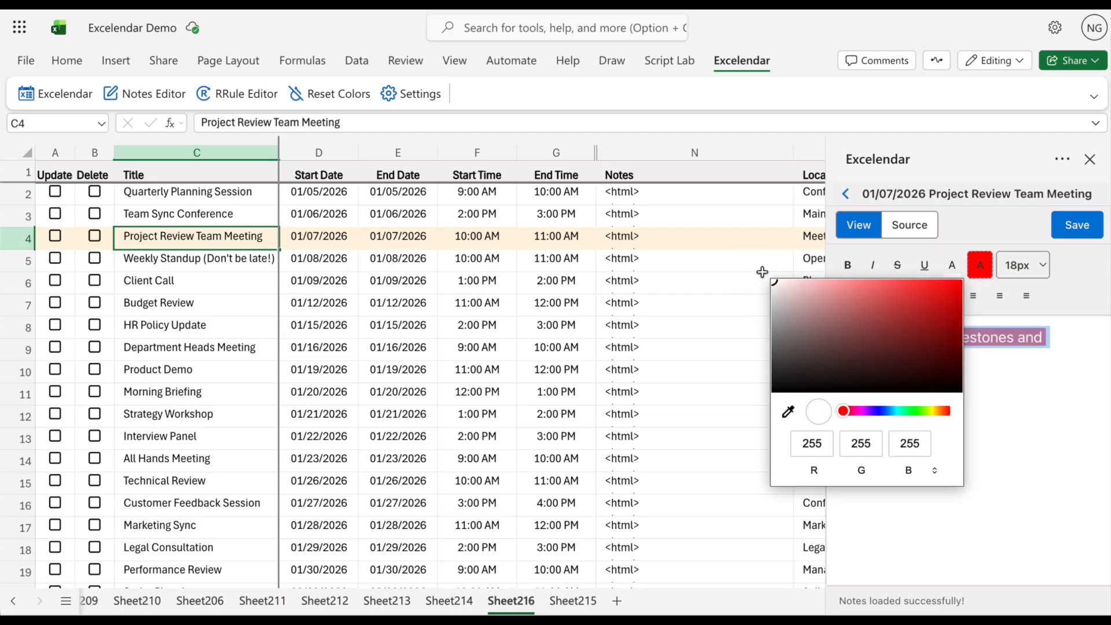
left_click(762, 272)
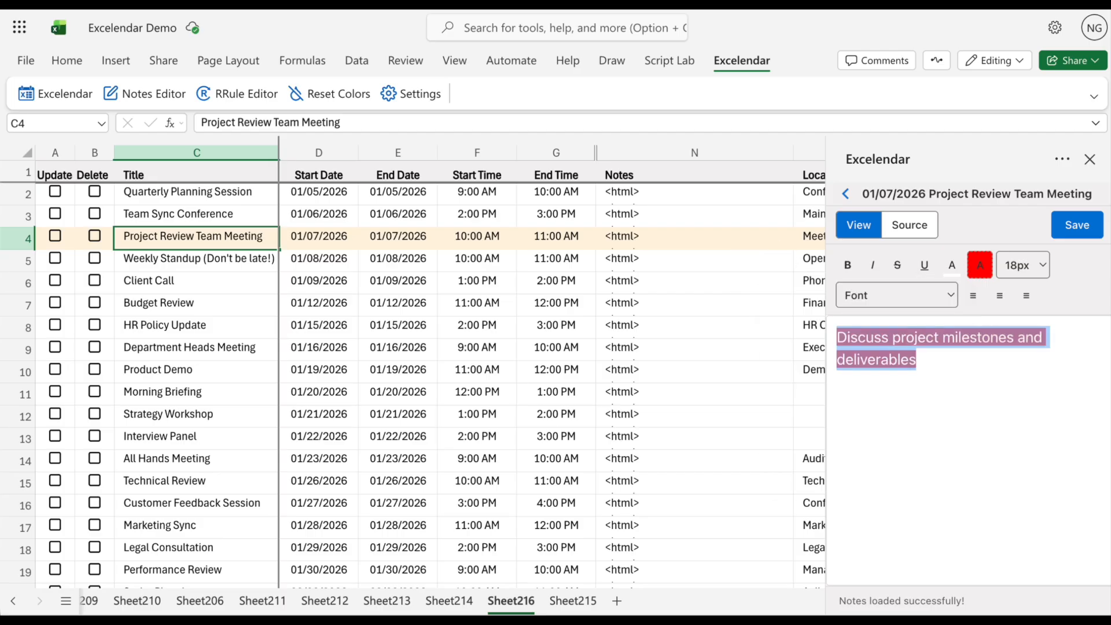
left_click(942, 358)
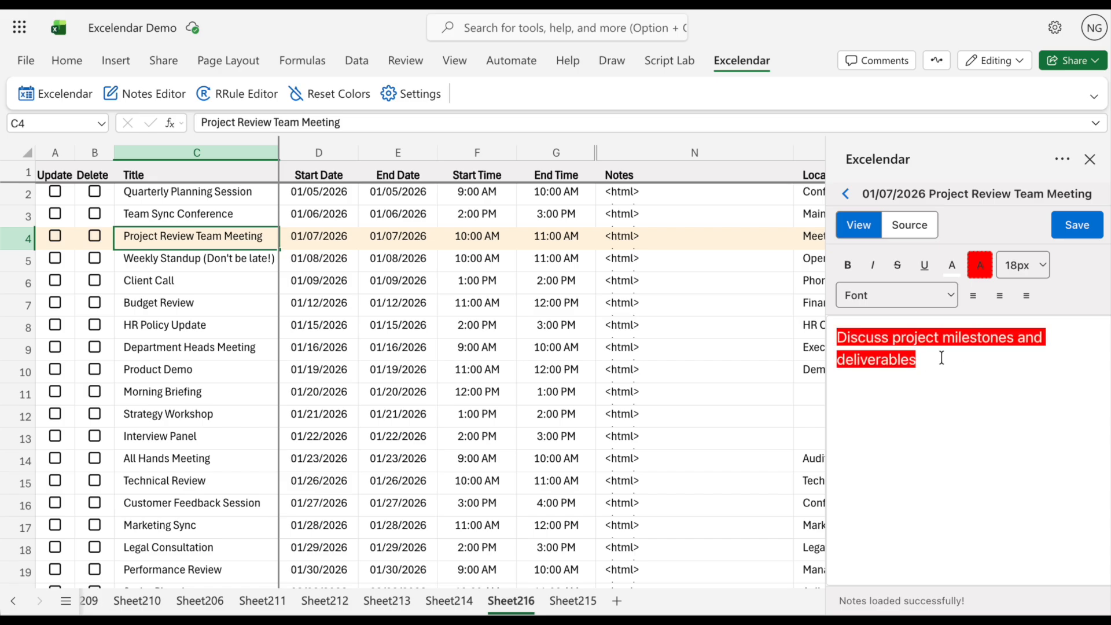
left_click(1076, 227)
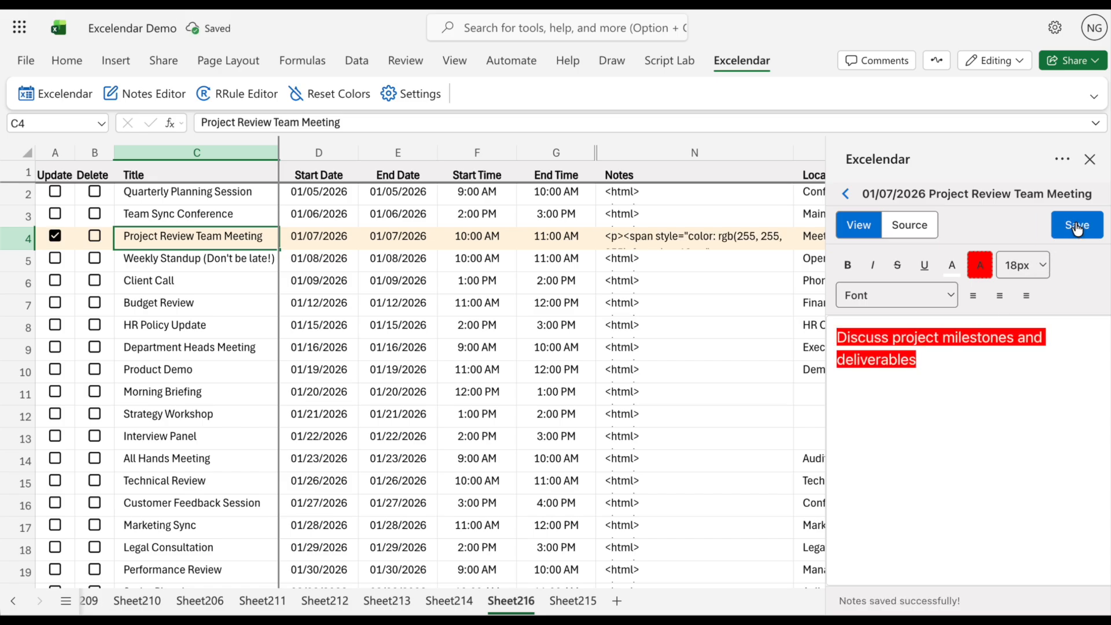
- Inspect the HTML source of the saved notes, leave the notes editor and export the updated event to the Business calendar
left_click(909, 234)
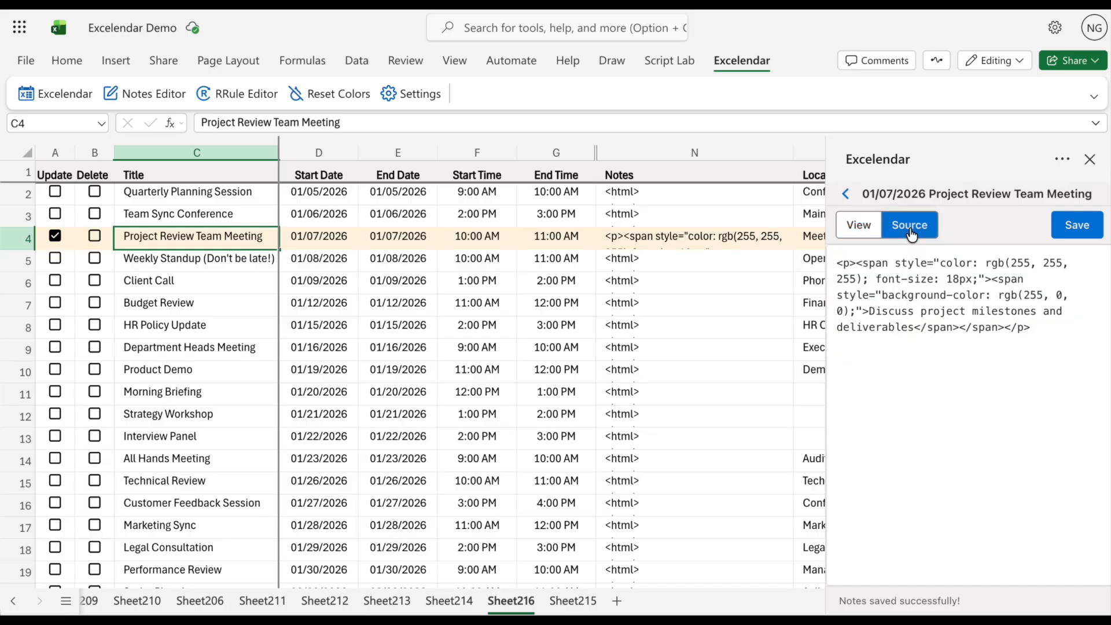
left_click(861, 229)
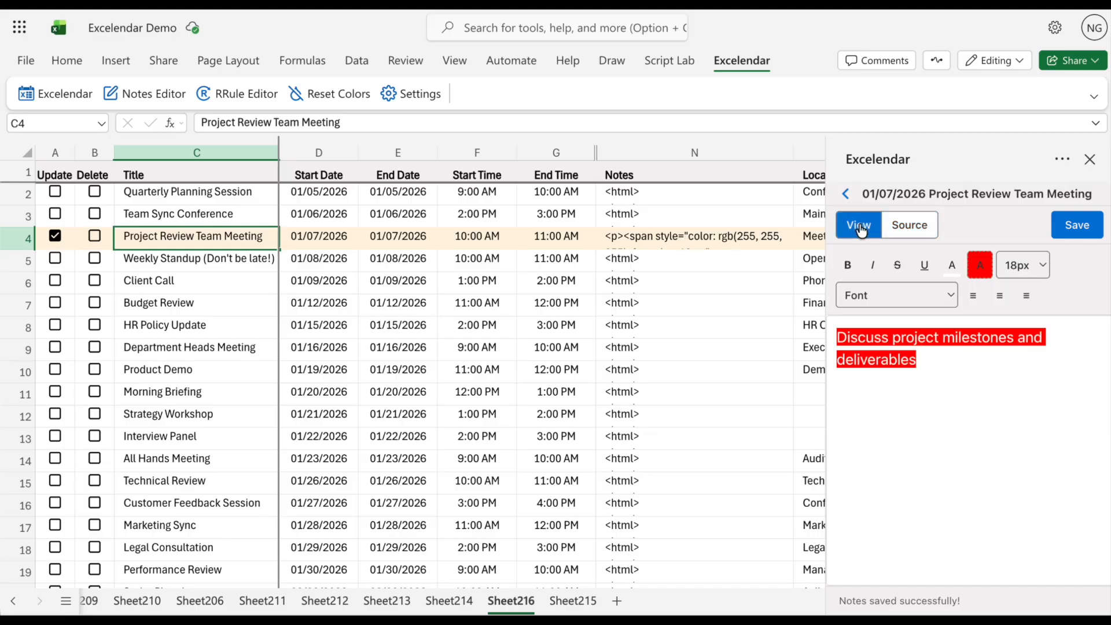
left_click(846, 195)
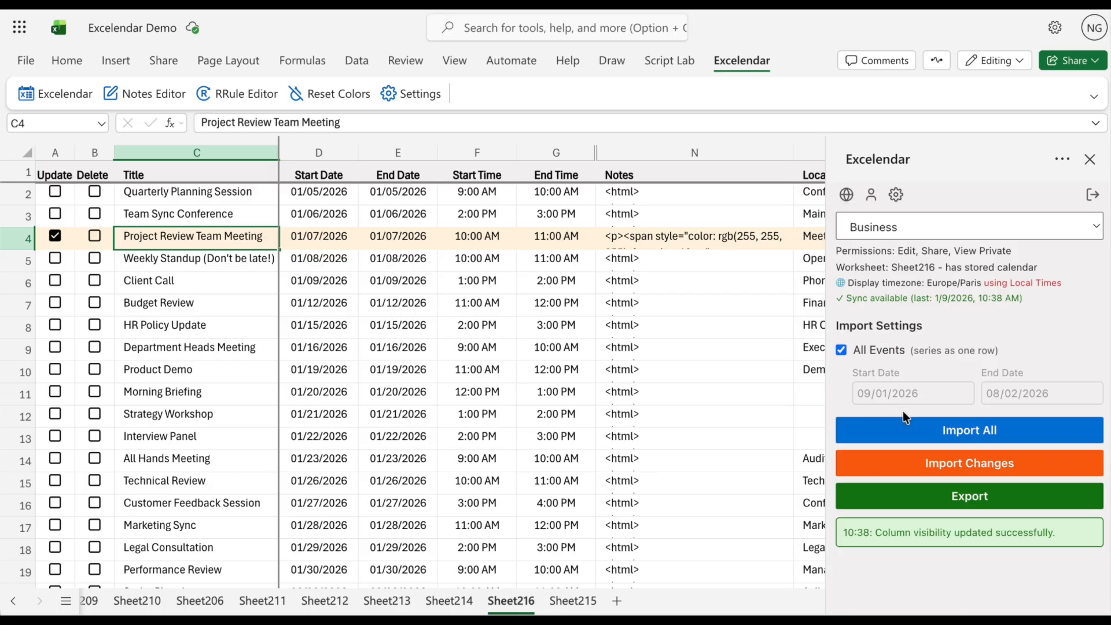
left_click(932, 503)
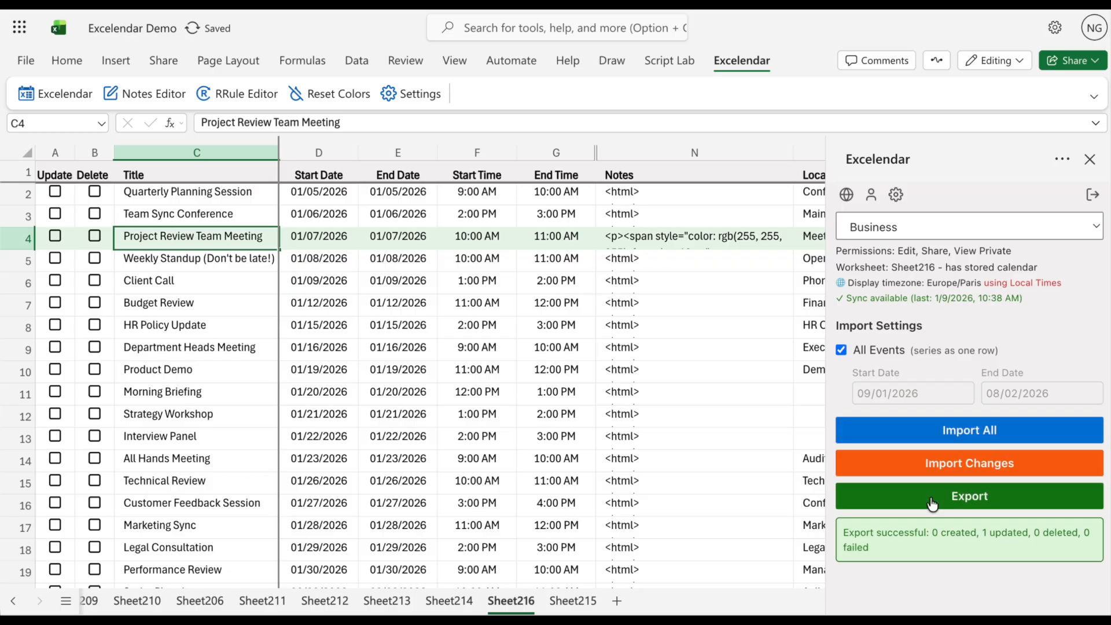
- Open Project Review Team Meeting in Outlook and check the notes formatting with the message background switched
scroll(712, 424, "right", 5)
mouse_move(738, 236)
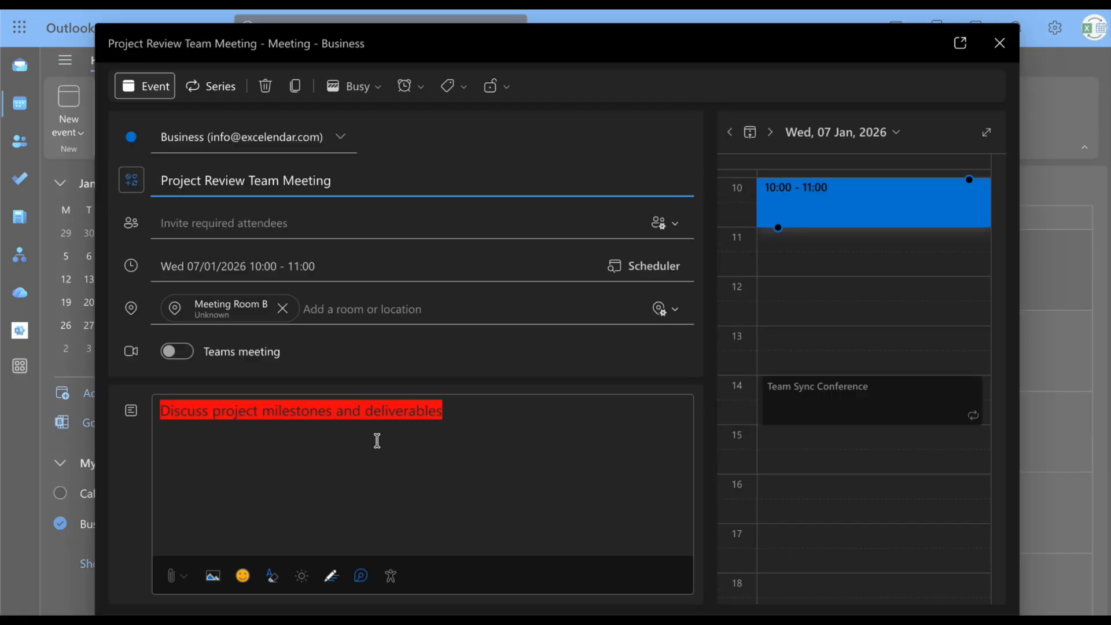
left_click(299, 577)
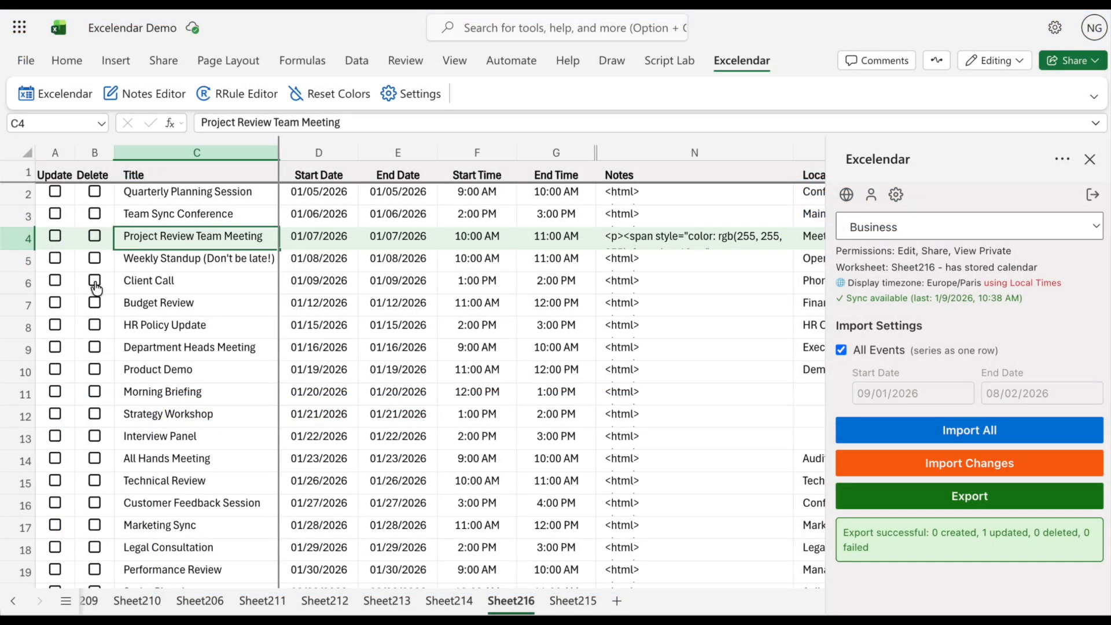
- Back in Excel, mark the Client Call event for deletion and export the deletion to the Business calendar
left_click(95, 284)
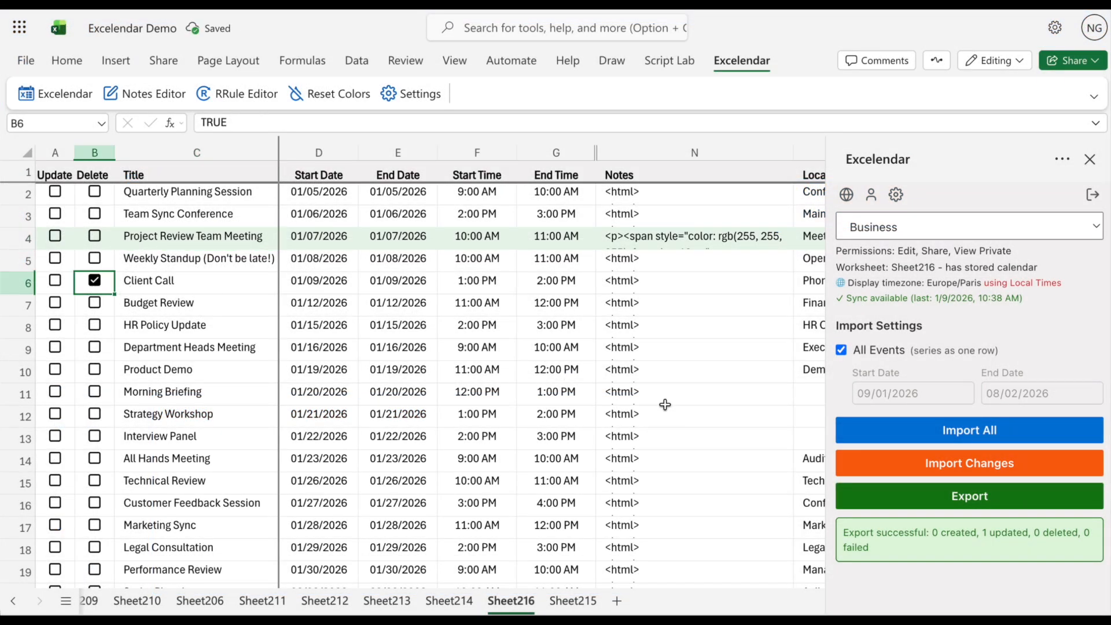
left_click(890, 502)
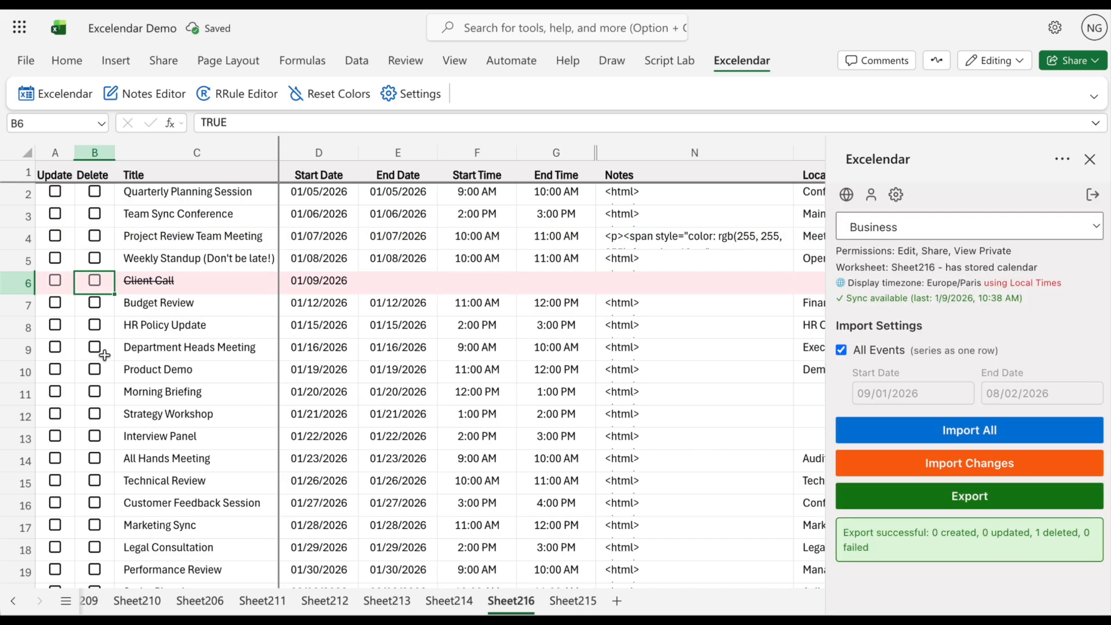
left_click(124, 370)
- Open the add-in settings and examine the interface language and sheet column headers language options
left_click(896, 194)
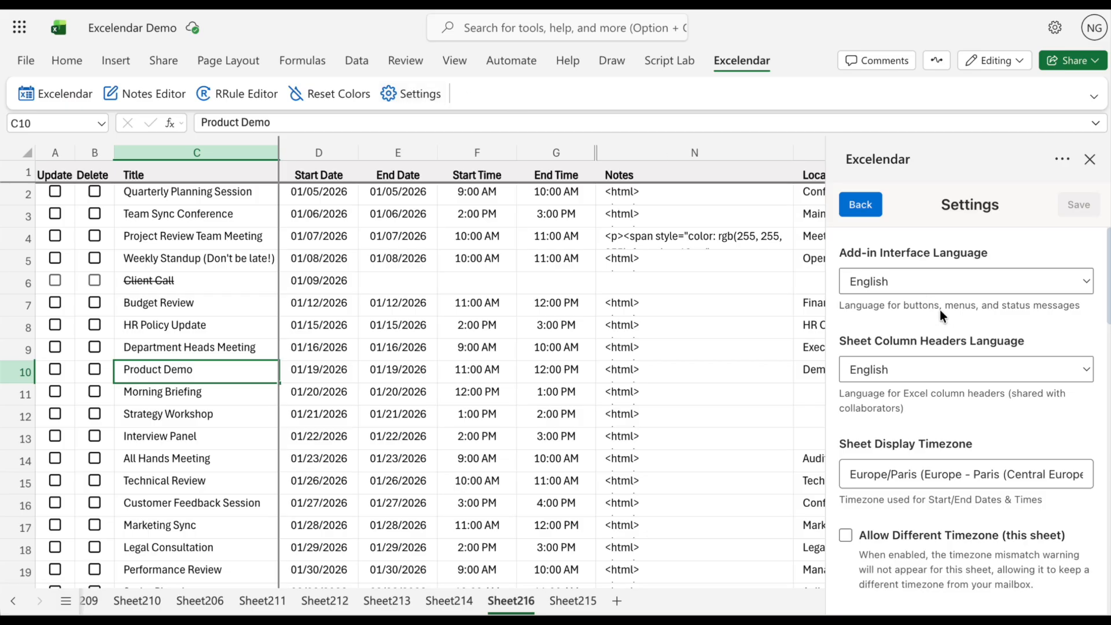
left_click(967, 283)
left_click(967, 282)
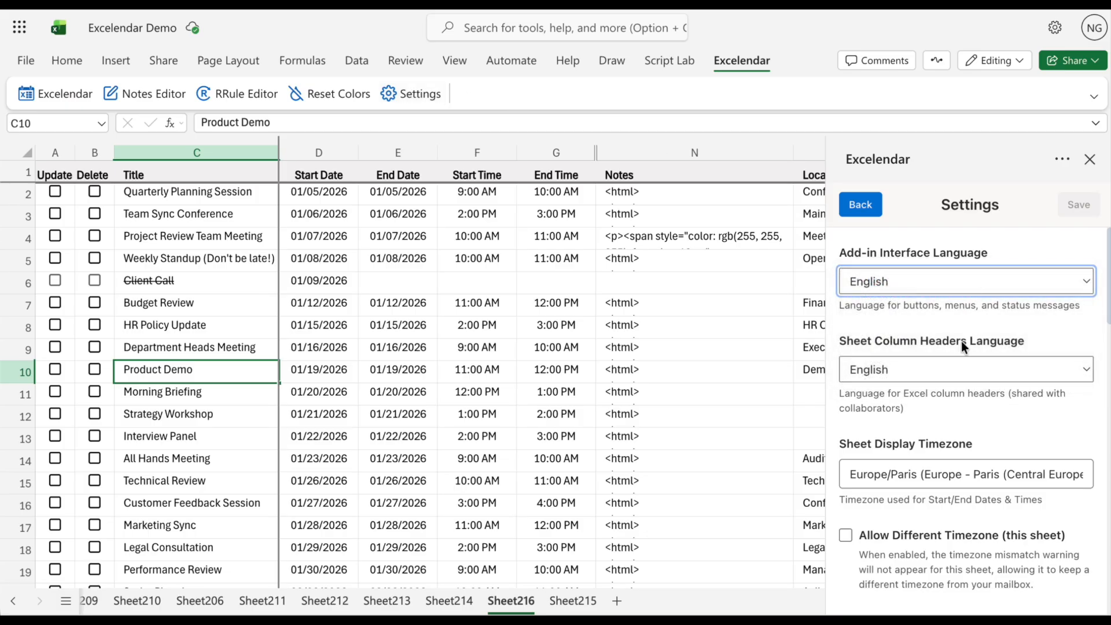
left_click(957, 368)
left_click(964, 342)
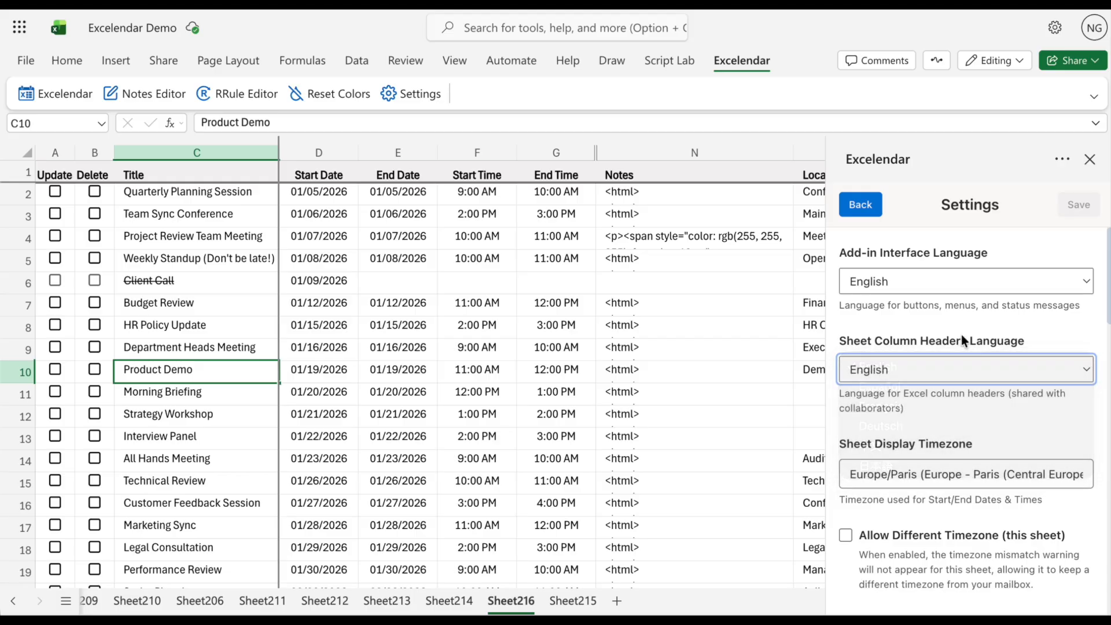
- Examine the settings for display timezone, mailbox timezone change behavior, row colors, event dates/times, deleted event details and column layout
scroll(964, 340, "down", 2)
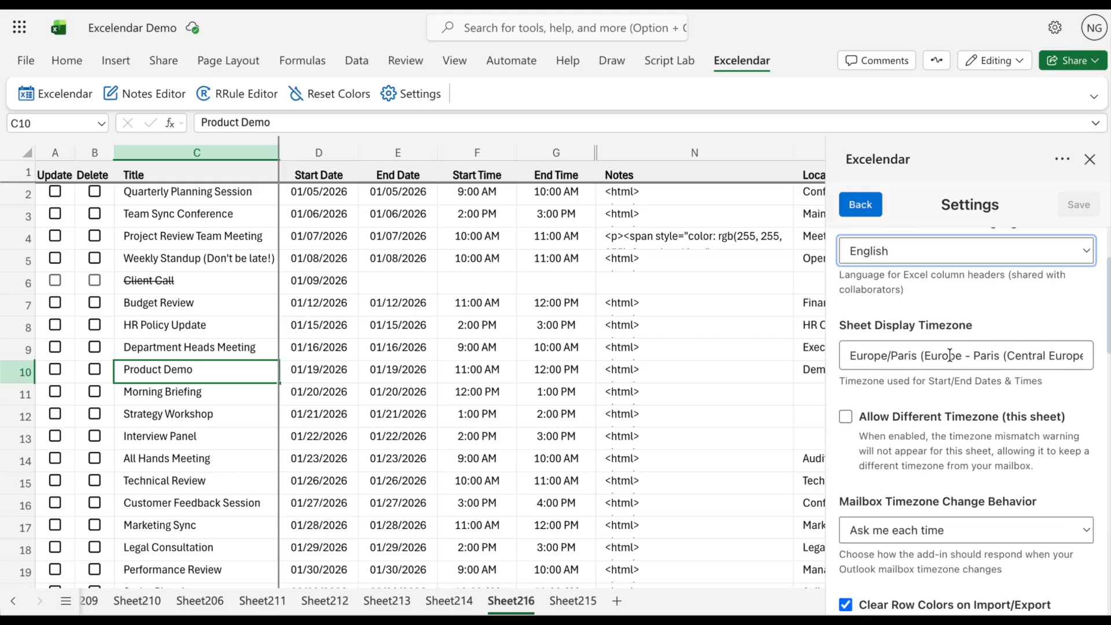
scroll(950, 354, "down", 1)
scroll(949, 354, "down", 1)
left_click(946, 395)
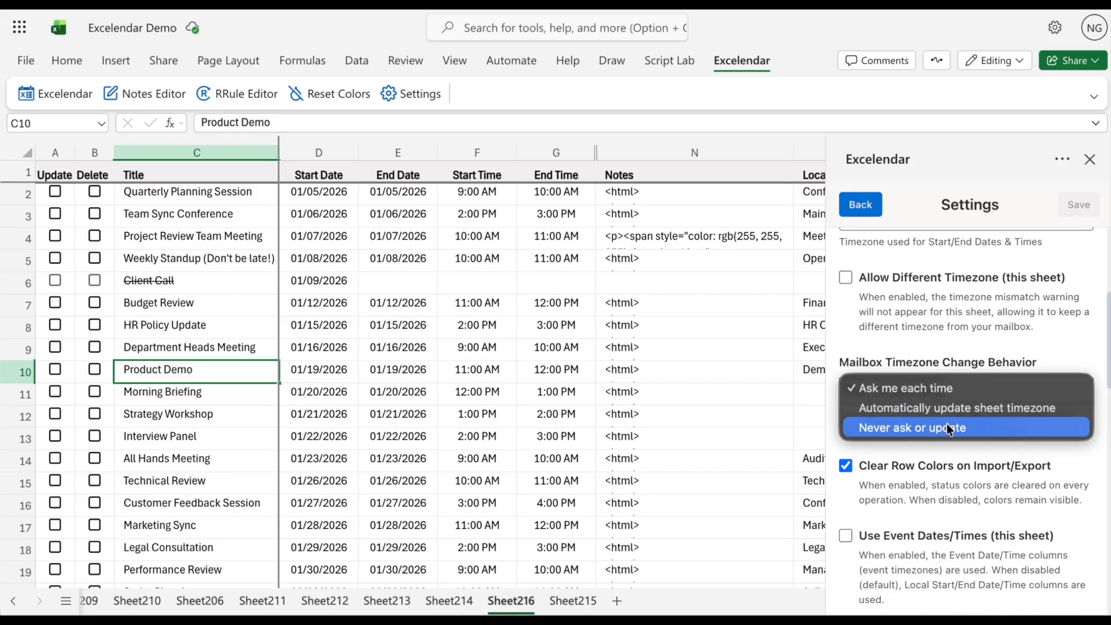
left_click(965, 341)
scroll(966, 346, "down", 1)
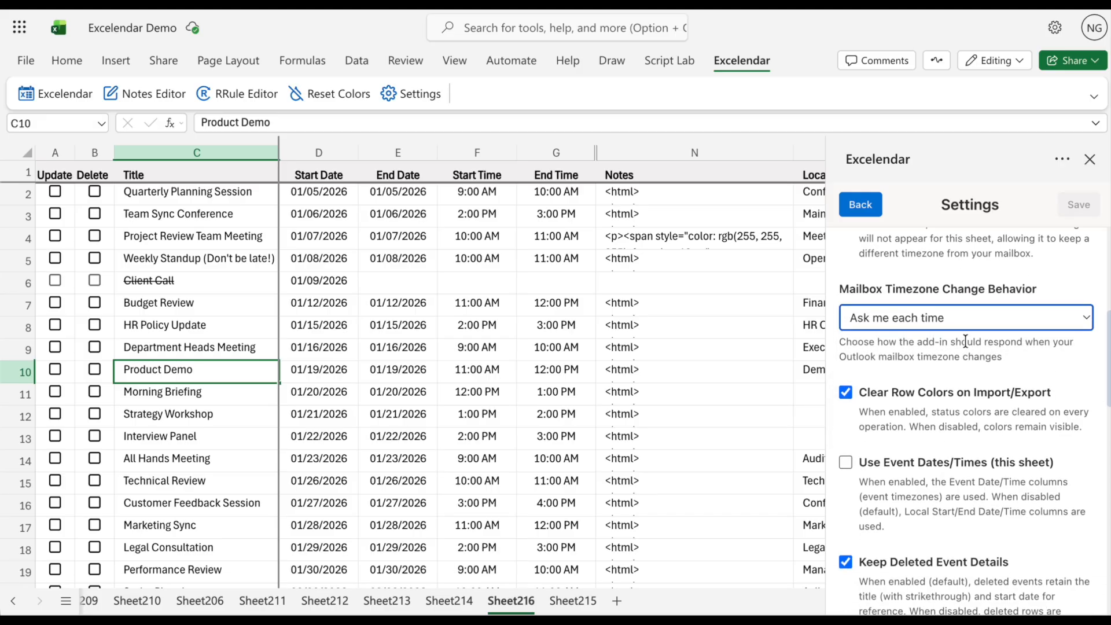
scroll(965, 342, "down", 1)
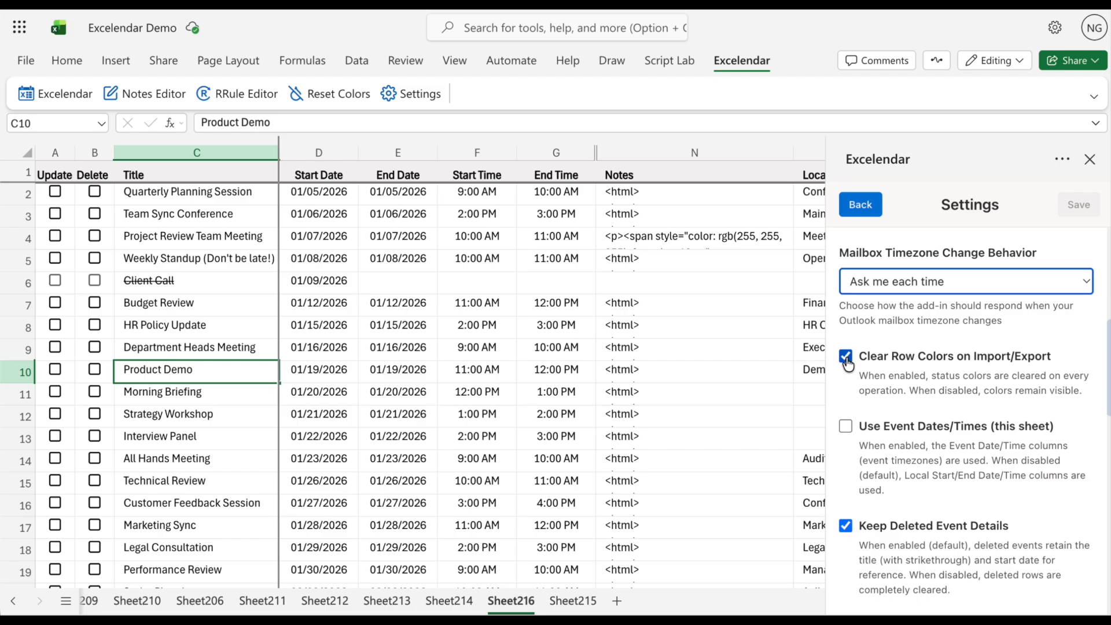
scroll(894, 393, "down", 1)
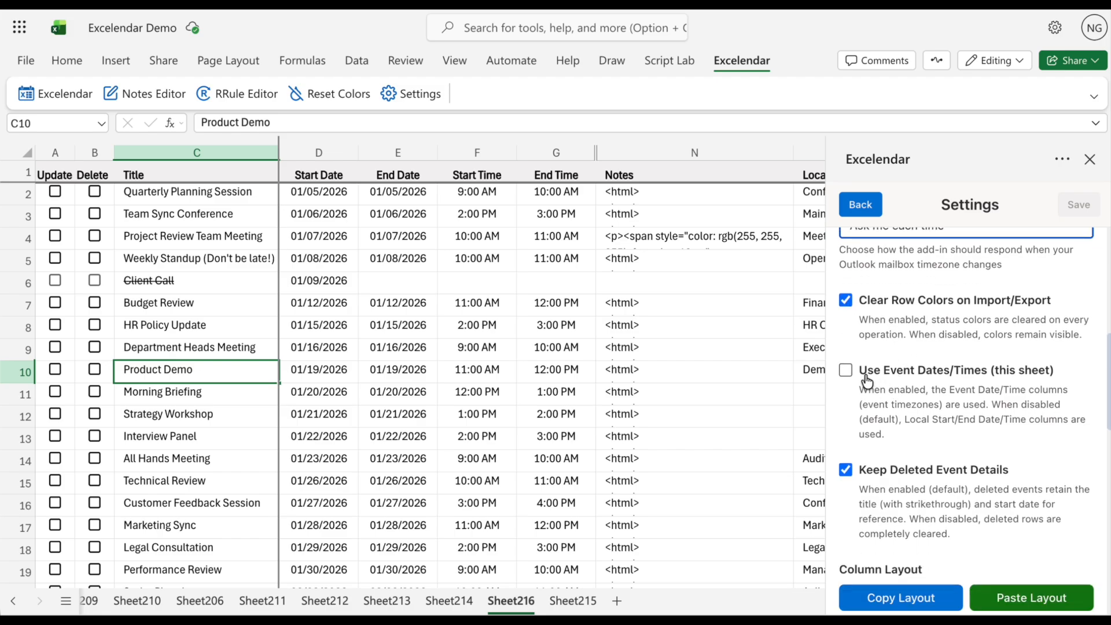
scroll(874, 392, "down", 1)
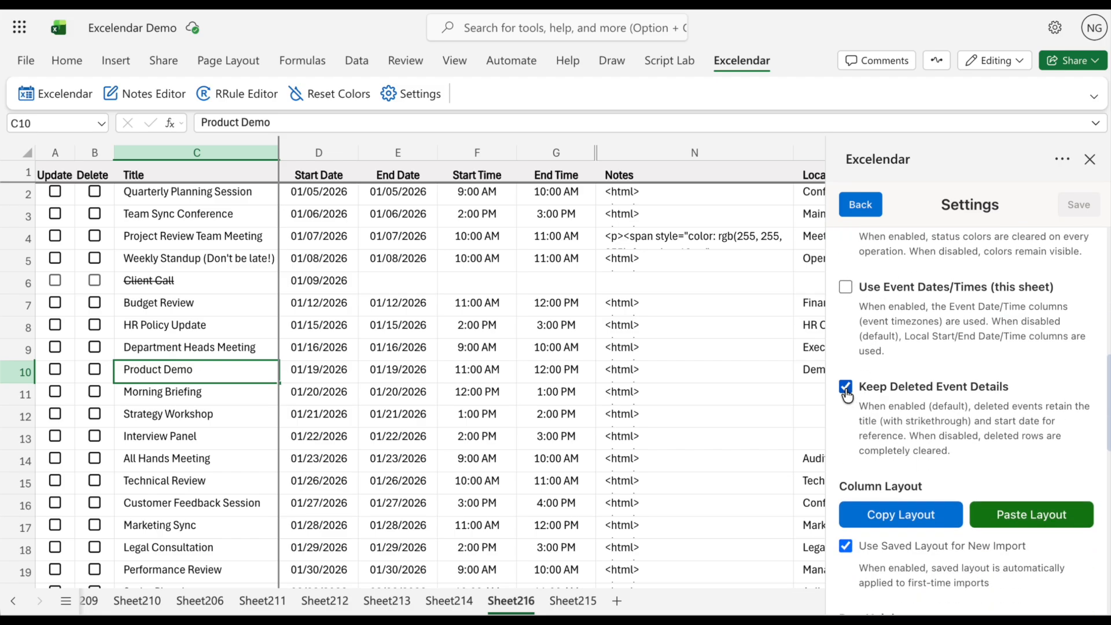
scroll(897, 408, "down", 2)
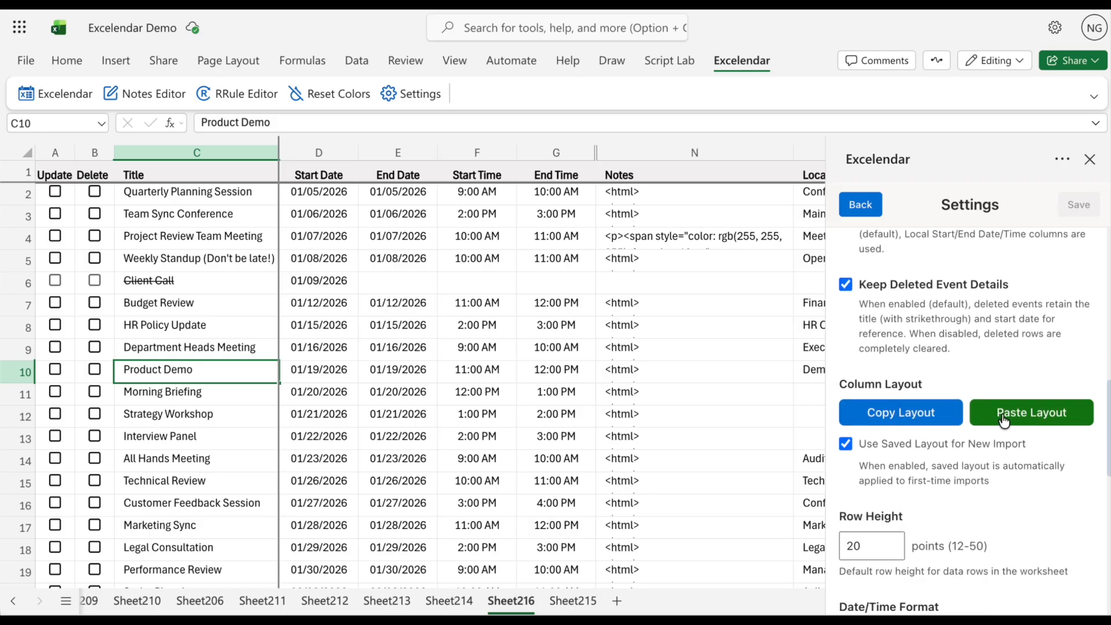
- Turn off Use Saved Layout for New Import and set the default row height to 18 points
left_click(847, 445)
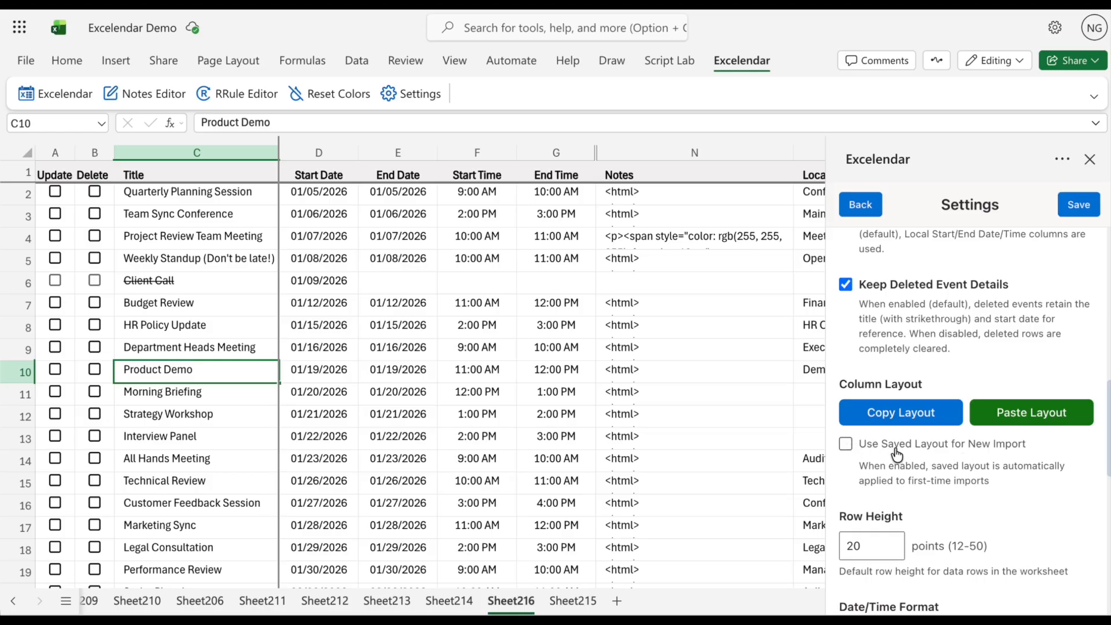
scroll(897, 456, "down", 3)
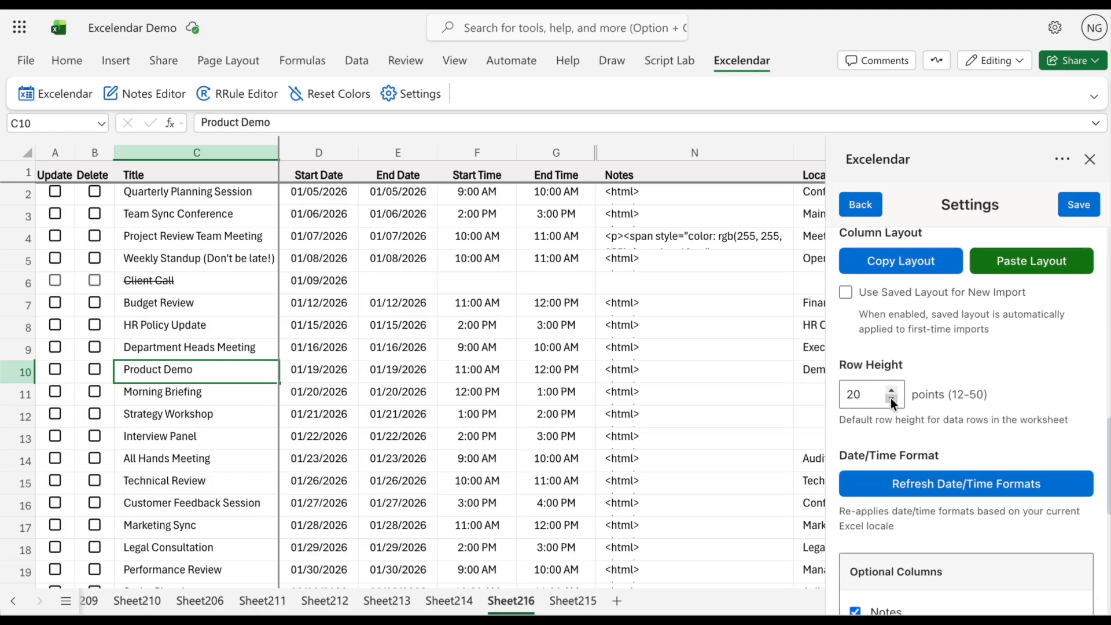
left_click(892, 398)
- Select the deleted Client Call row, remove the deleted event rows from the worksheet, and save the add-in settings
scroll(959, 400, "down", 2)
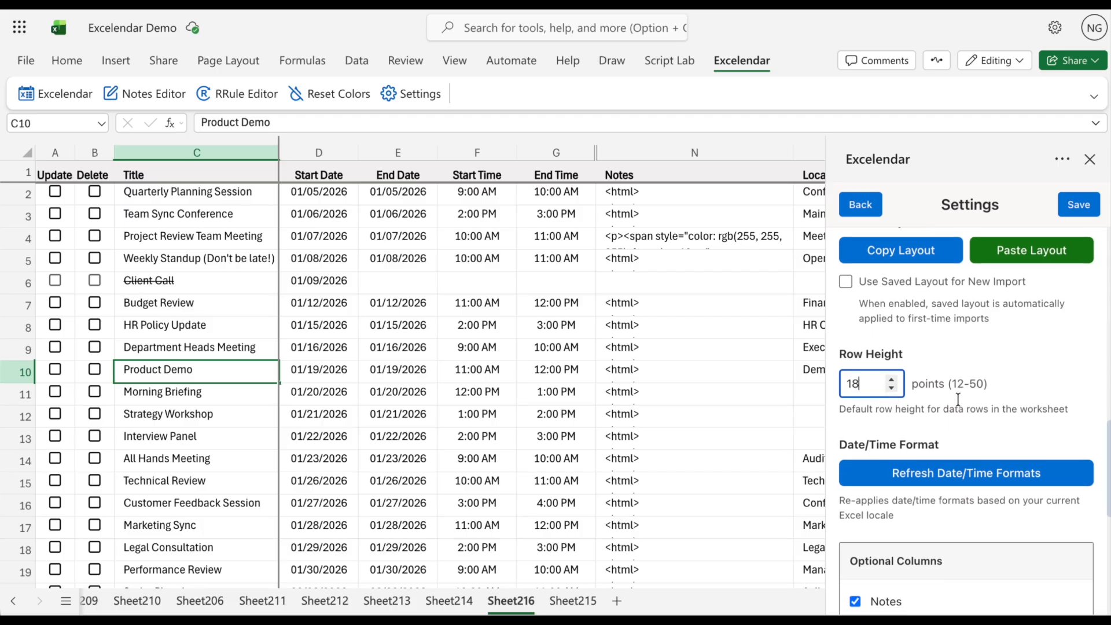
scroll(959, 400, "down", 4)
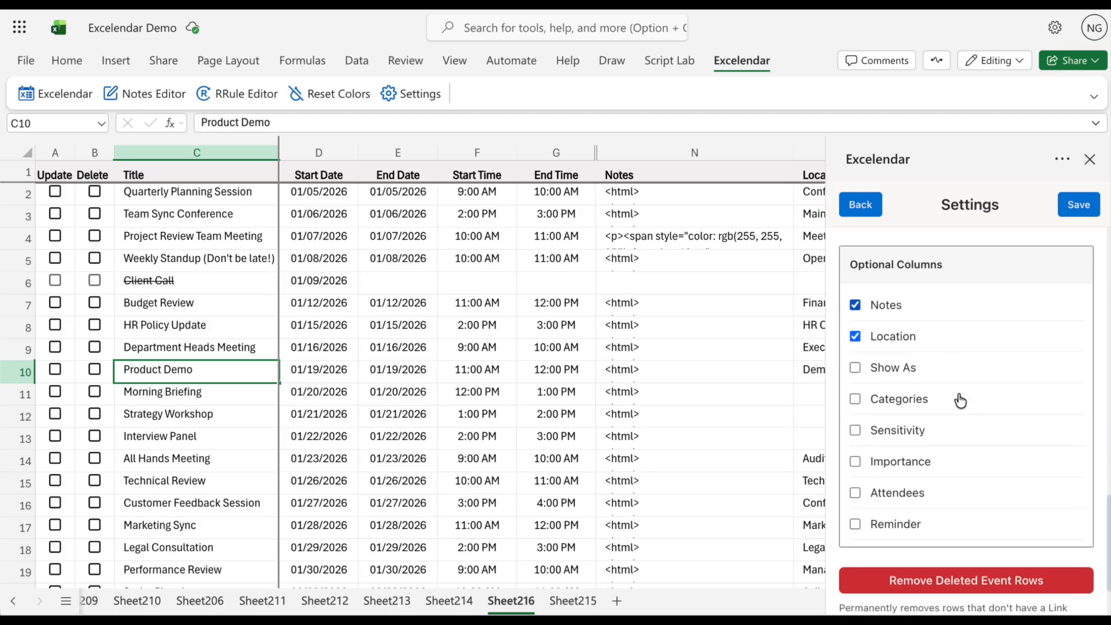
left_click(25, 282)
left_click(971, 580)
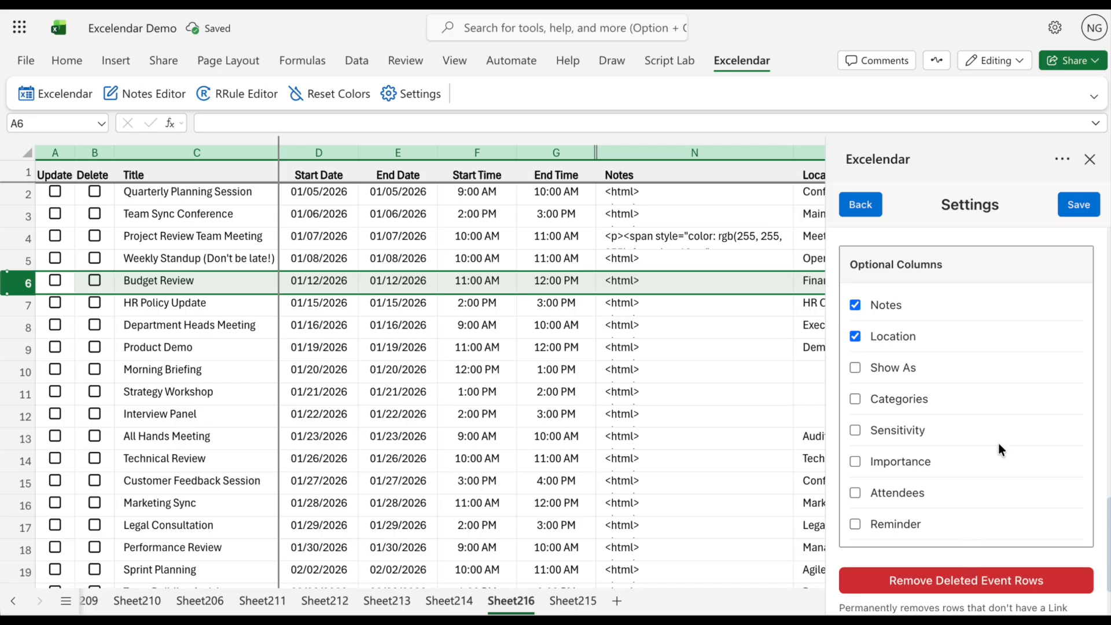
left_click(1081, 205)
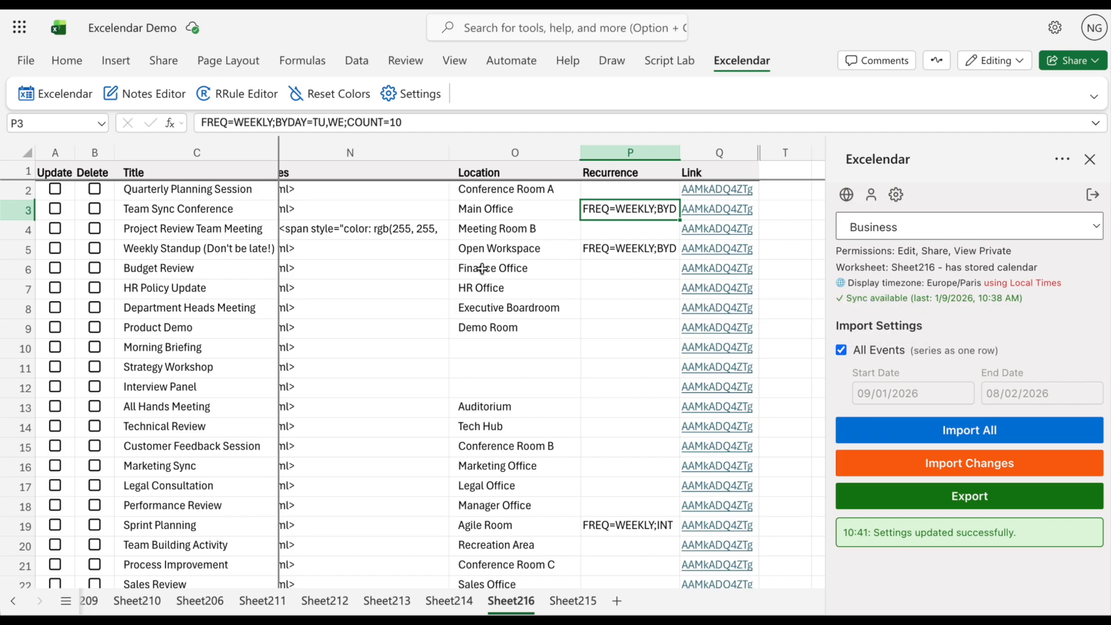
- Change the Team Sync Conference recurrence to weekly on Tuesday only for 10 occurrences and insert the rule into cell P3
left_click(240, 94)
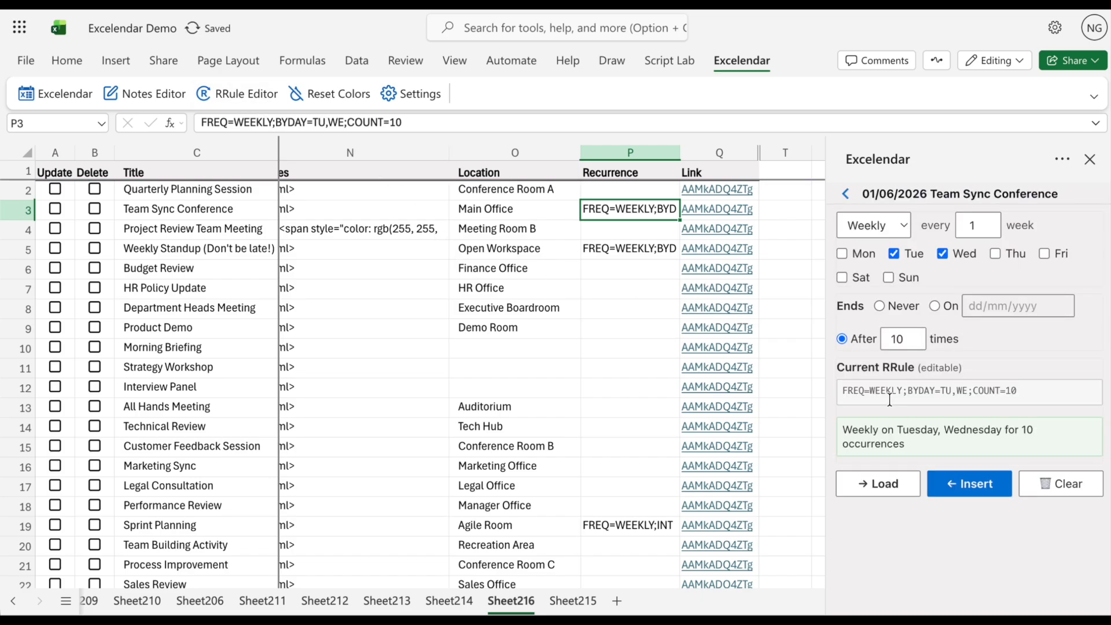
left_click(943, 254)
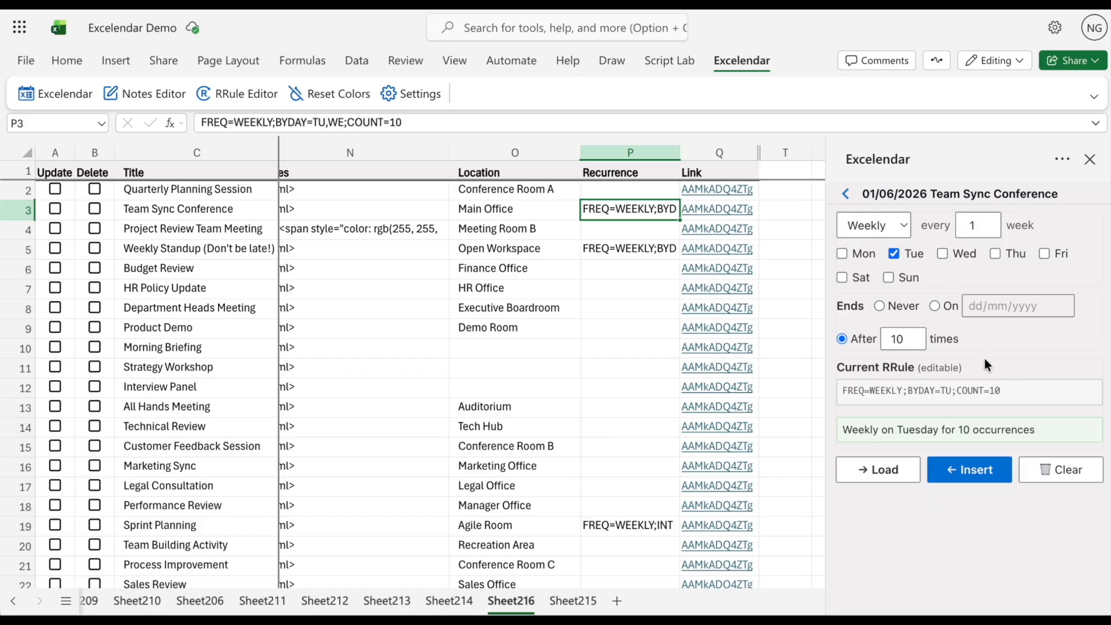
left_click(915, 342)
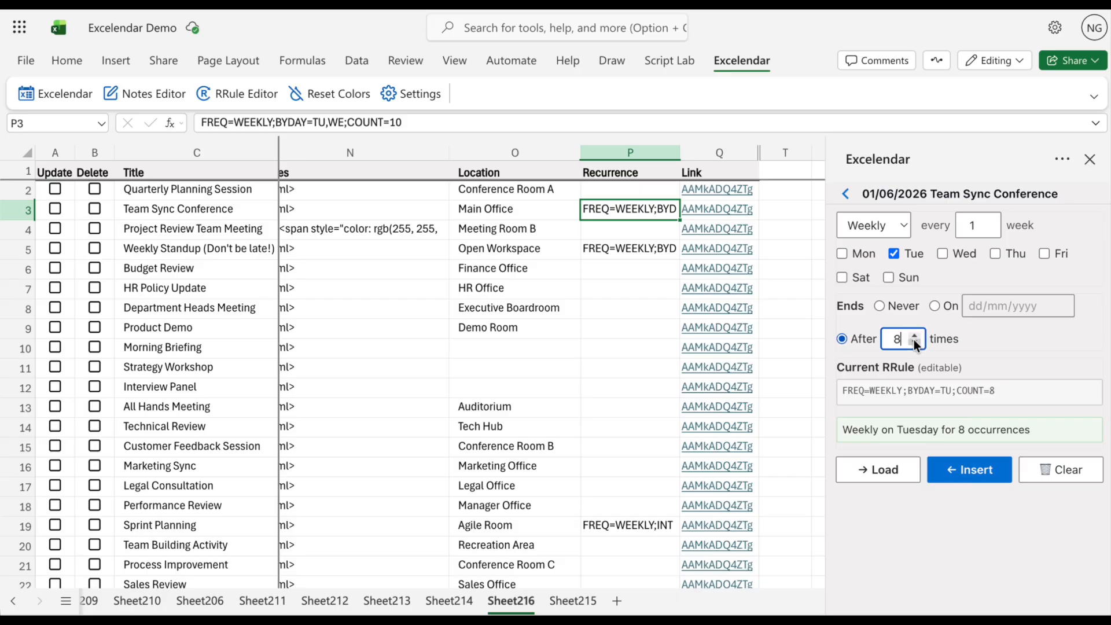
left_click(1000, 393)
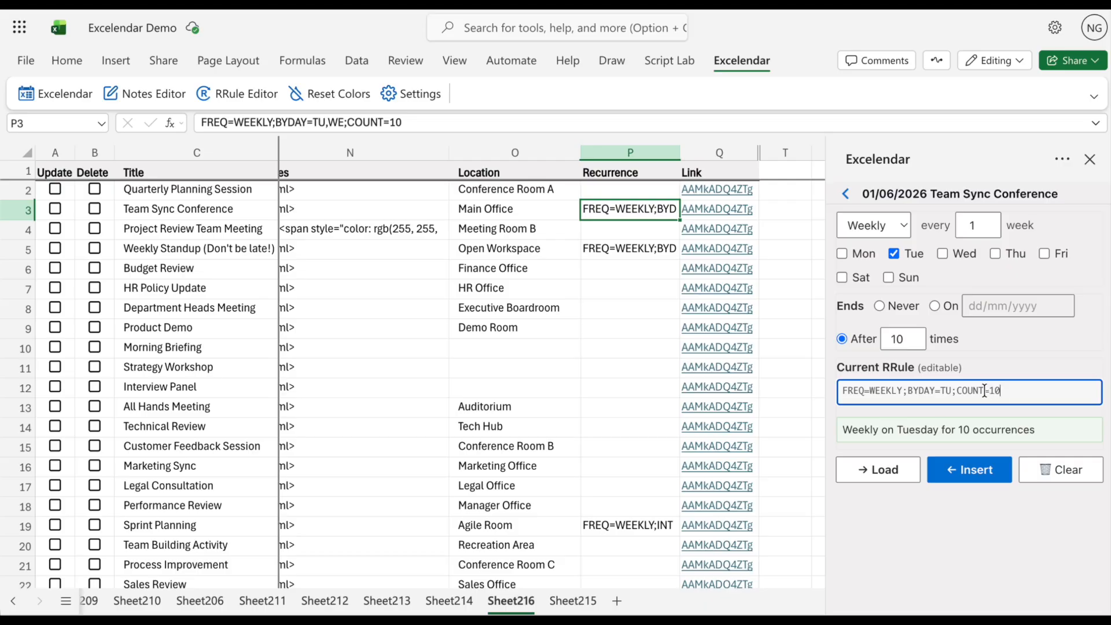
left_click(969, 475)
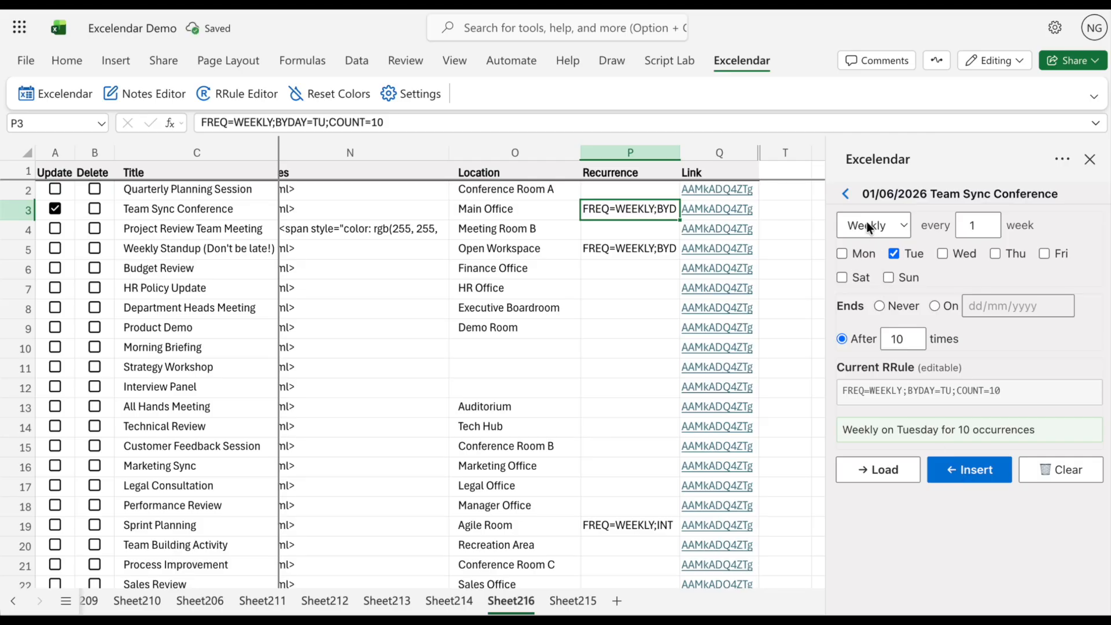
- Leave the recurrence rule editor and export the updated Team Sync Conference event to the Business calendar
left_click(904, 230)
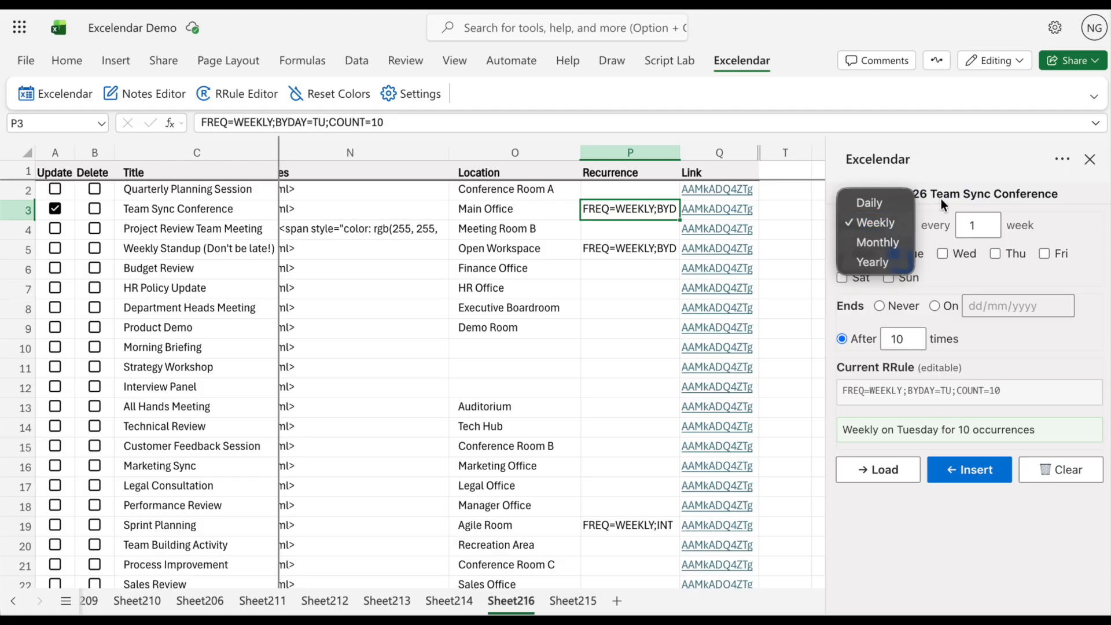
left_click(961, 193)
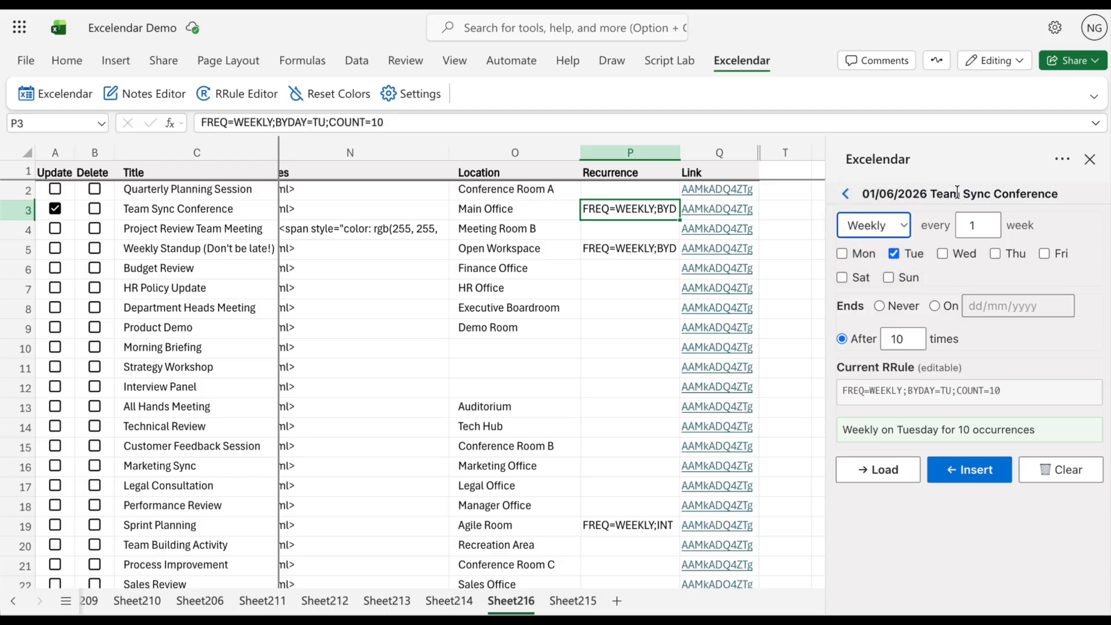
left_click(846, 195)
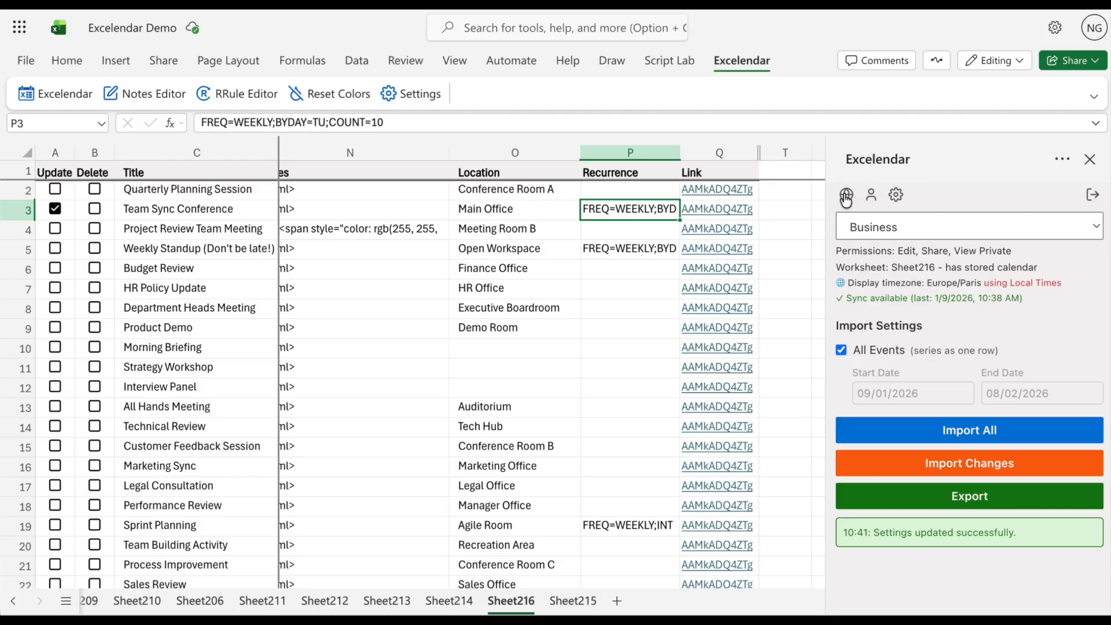
left_click(925, 499)
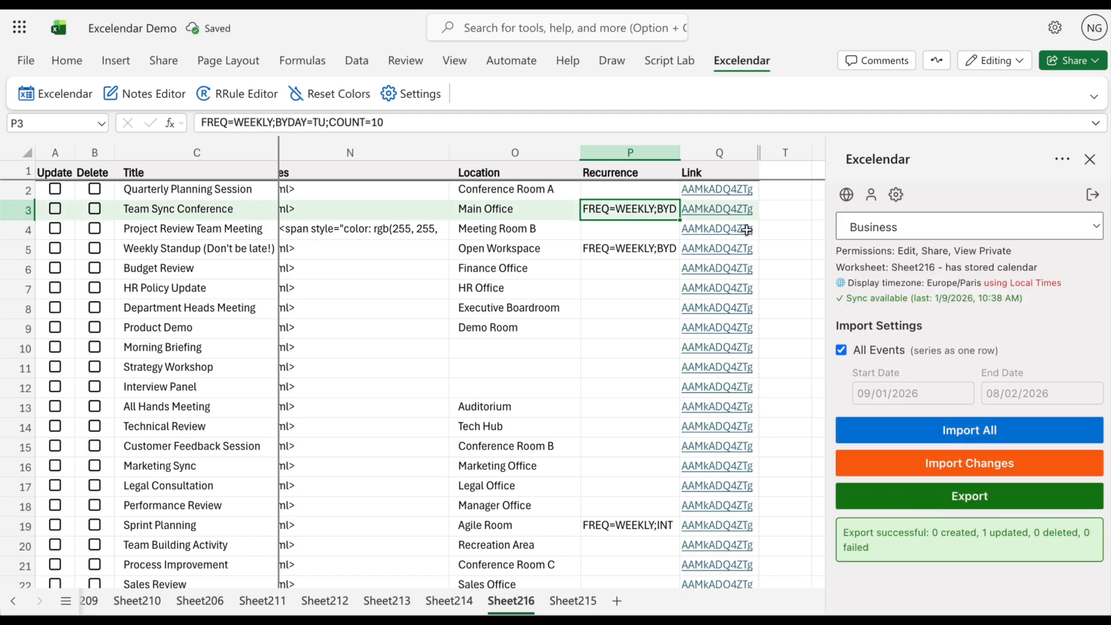
- Switch to Outlook through the Team Sync Conference link, add Thursday to the weekly recurrence and save the series
mouse_move(740, 210)
left_click(760, 241)
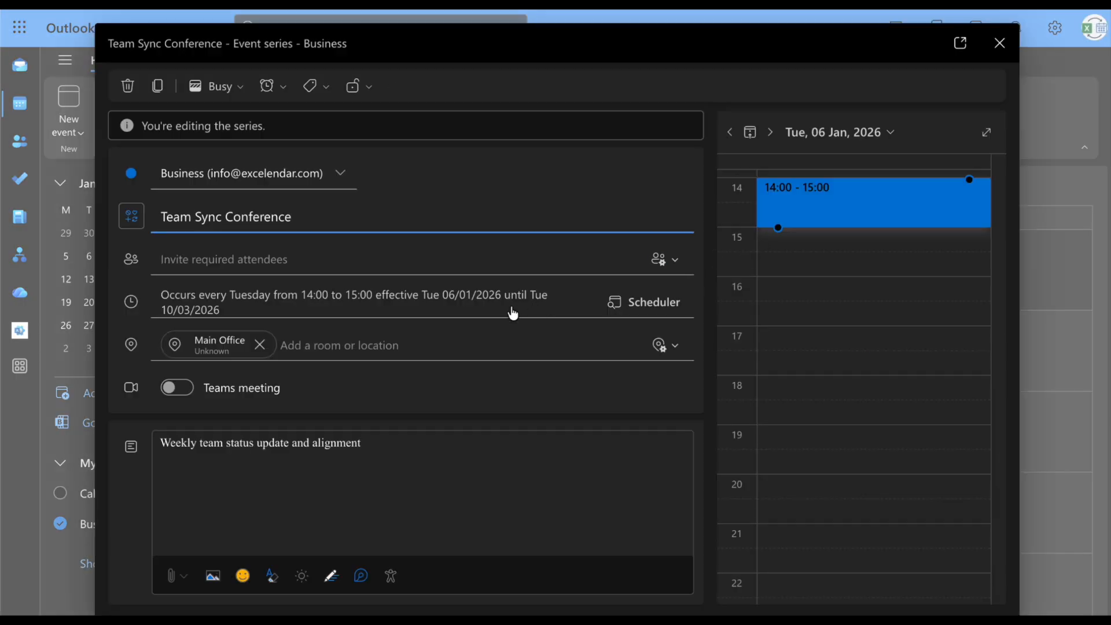
left_click(441, 297)
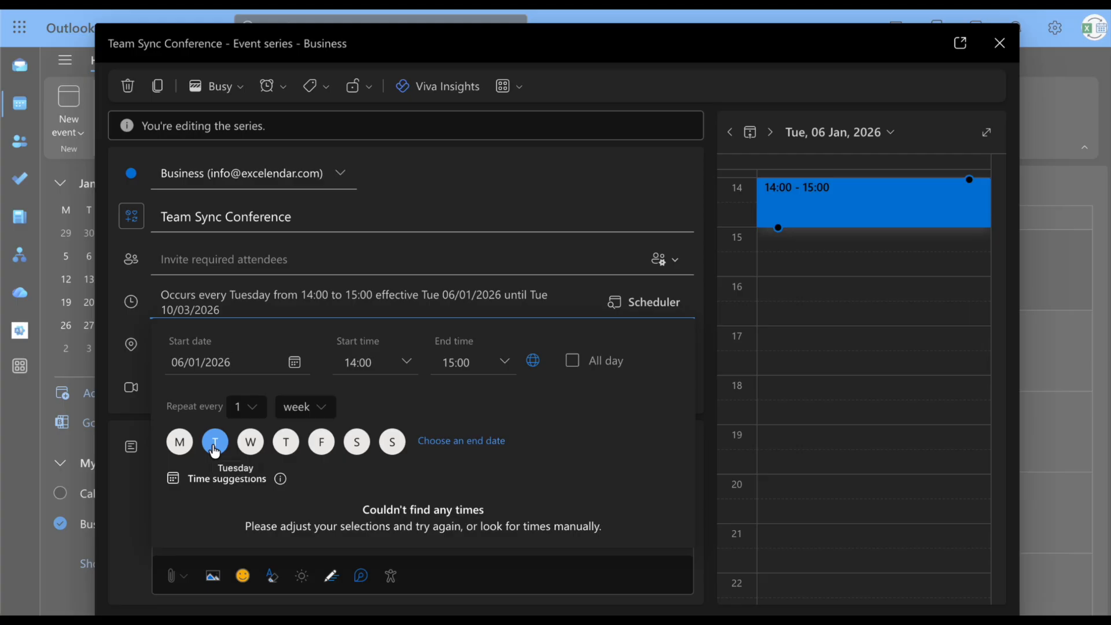
left_click(287, 444)
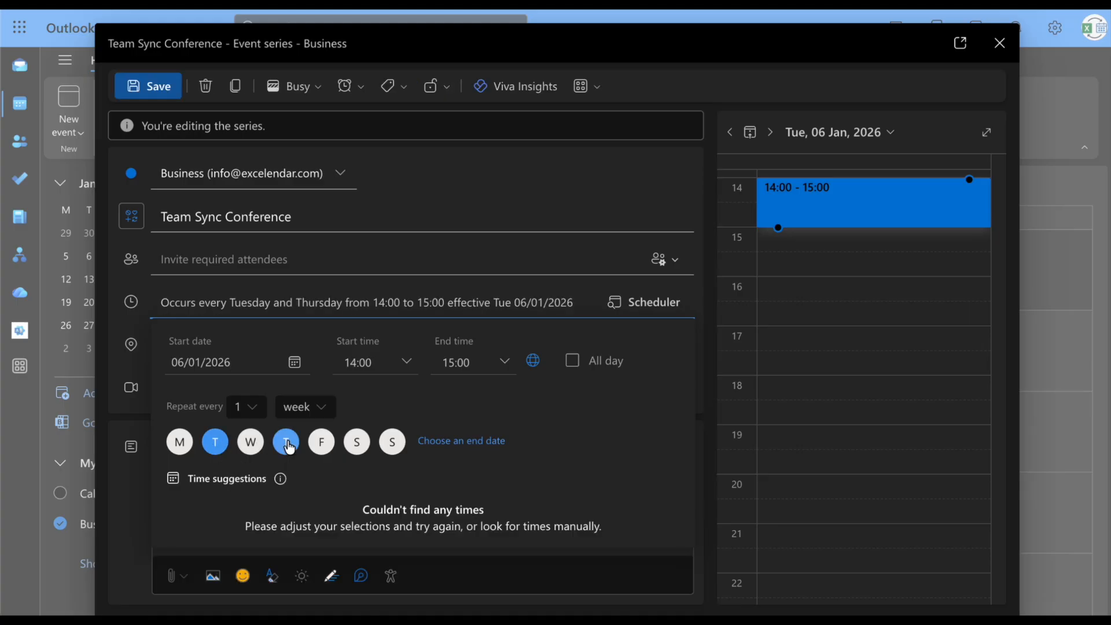
left_click(154, 87)
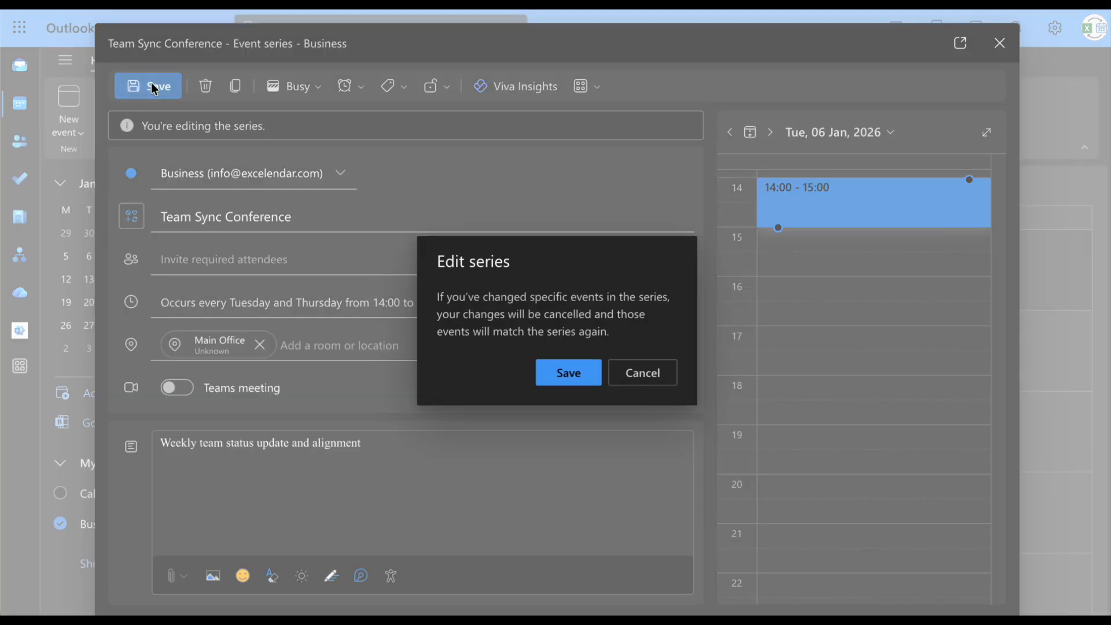
left_click(558, 373)
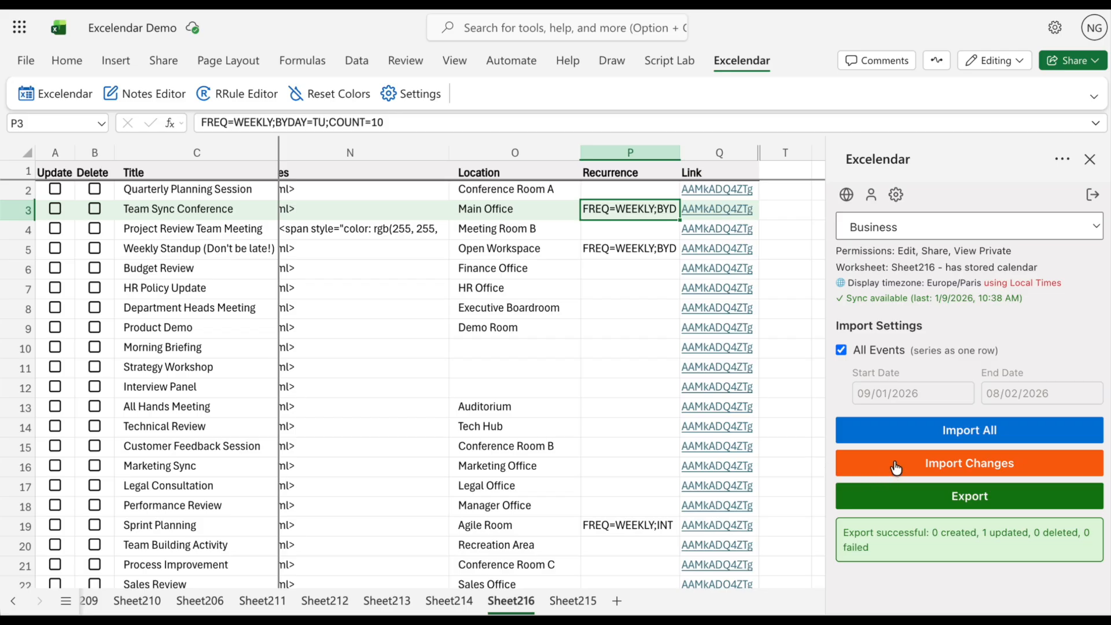
- Import the calendar changes into the worksheet, checking the Team Sync Conference recurrence rule in P3 before and after
double_click(643, 209)
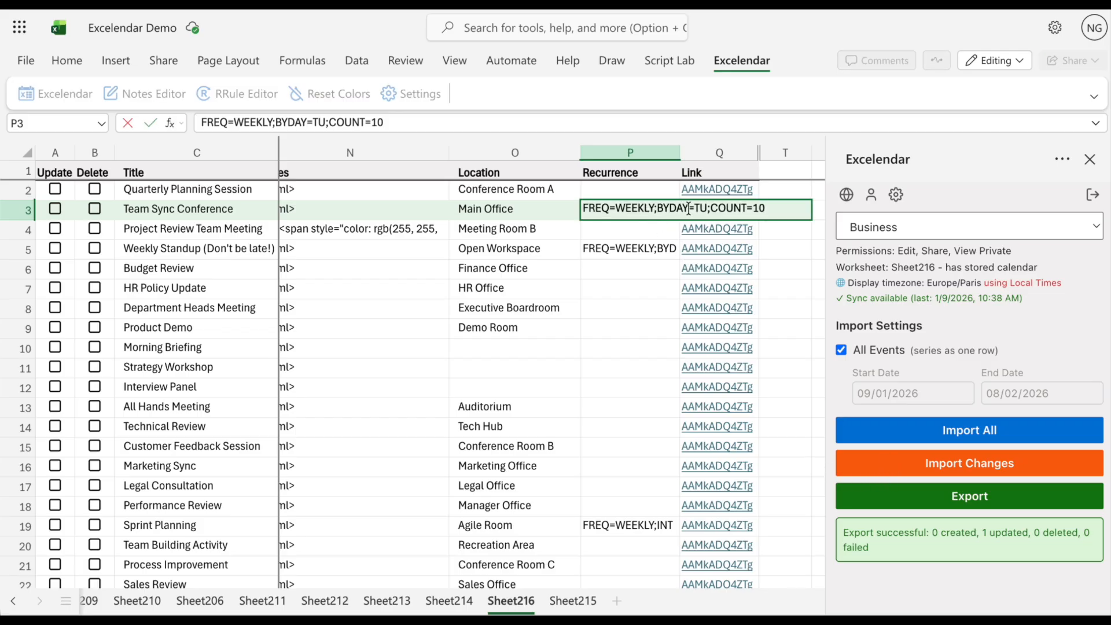
left_click(632, 229)
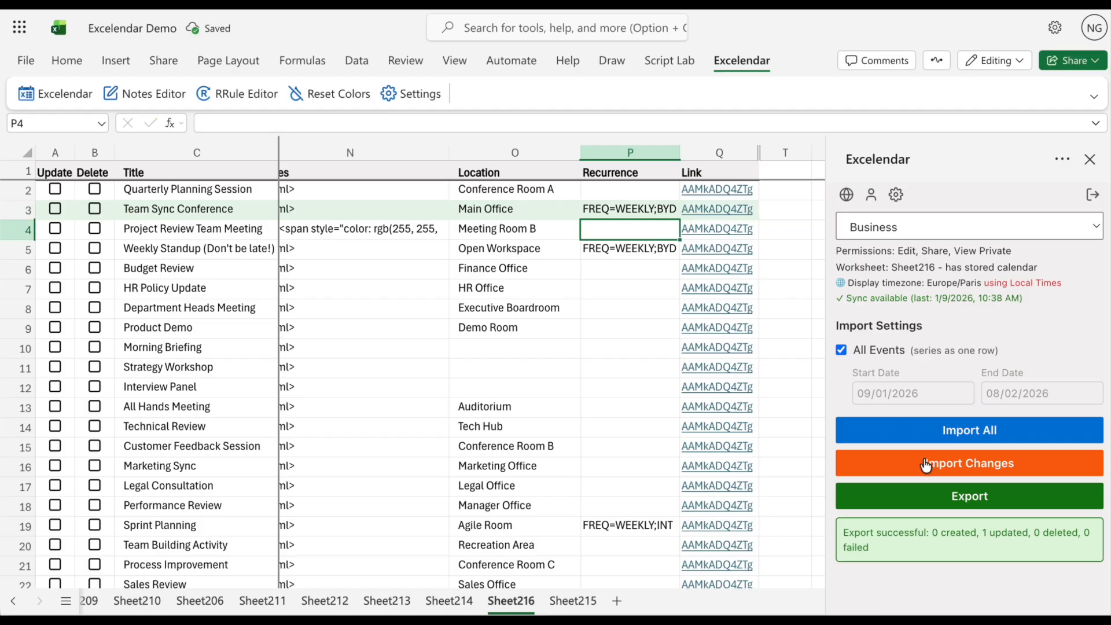
left_click(924, 463)
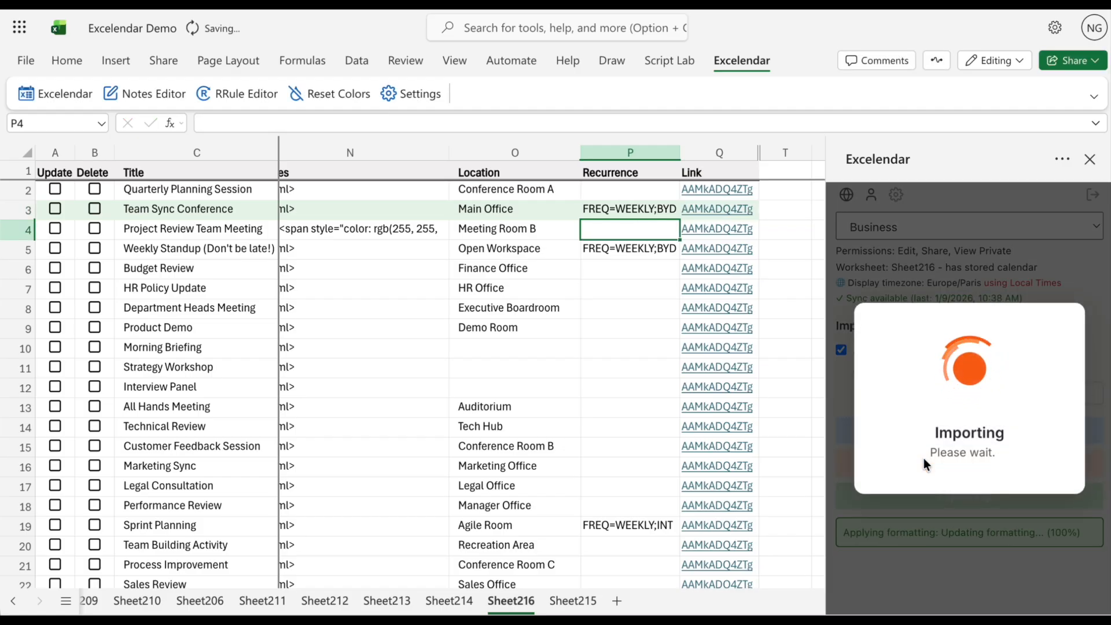
double_click(632, 211)
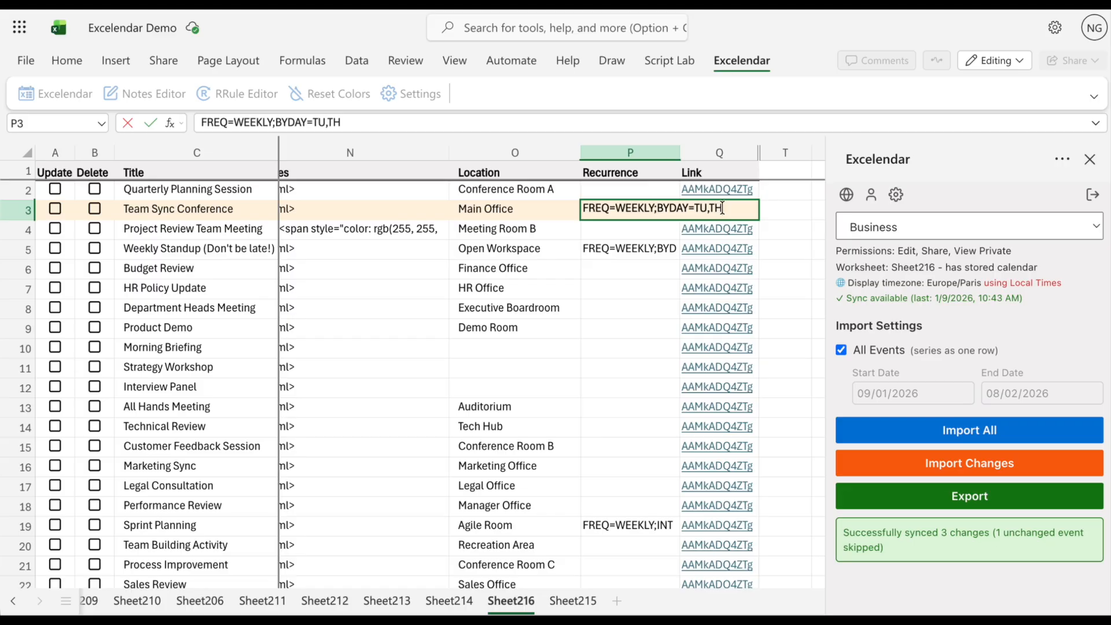
left_click(635, 269)
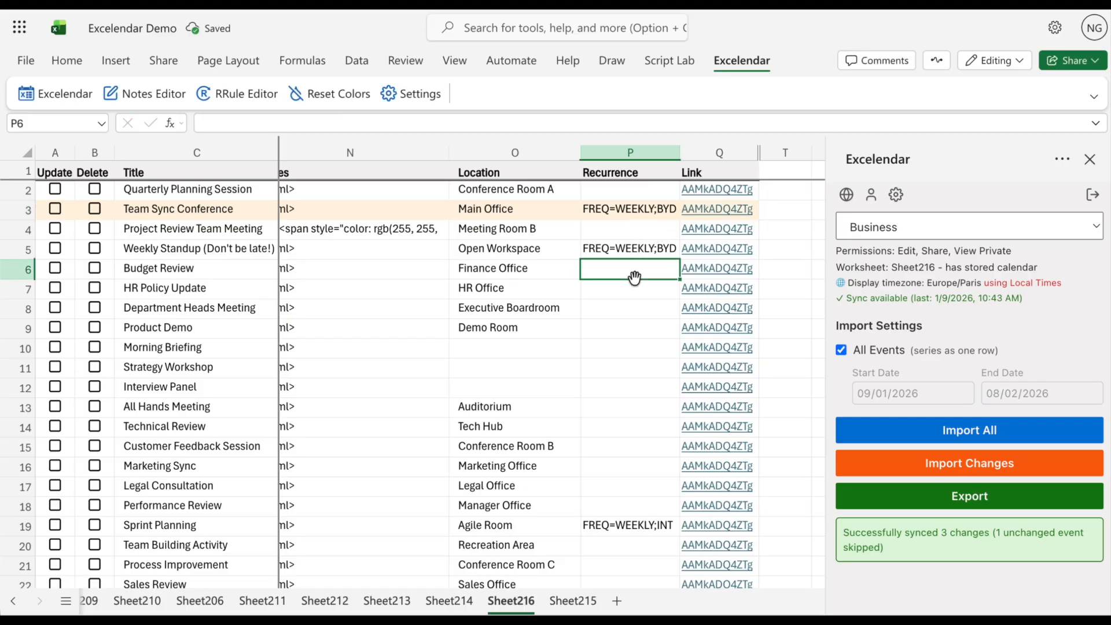
- Try to move the Start Time column after the End Date column
scroll(634, 278, "left", 5)
left_click(398, 287)
left_click_drag(399, 141, 503, 142)
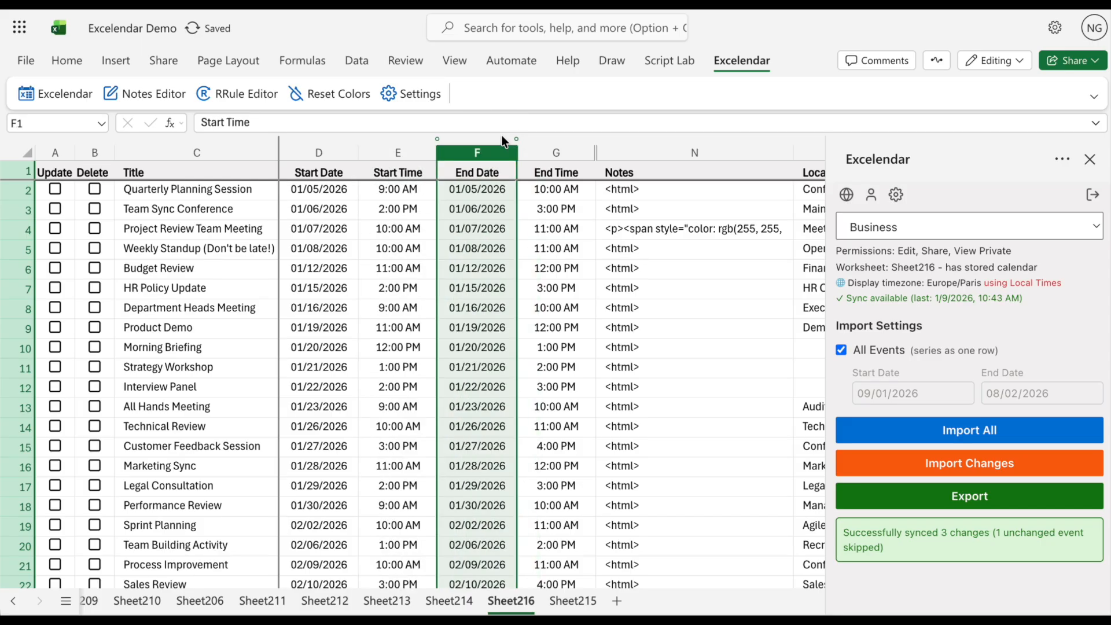
- Rename the Start Date column header in D1 as "Start"
double_click(343, 168)
key("BackSpace")
key("BackSpace")
key("BackSpace")
key("BackSpace")
key("BackSpace")
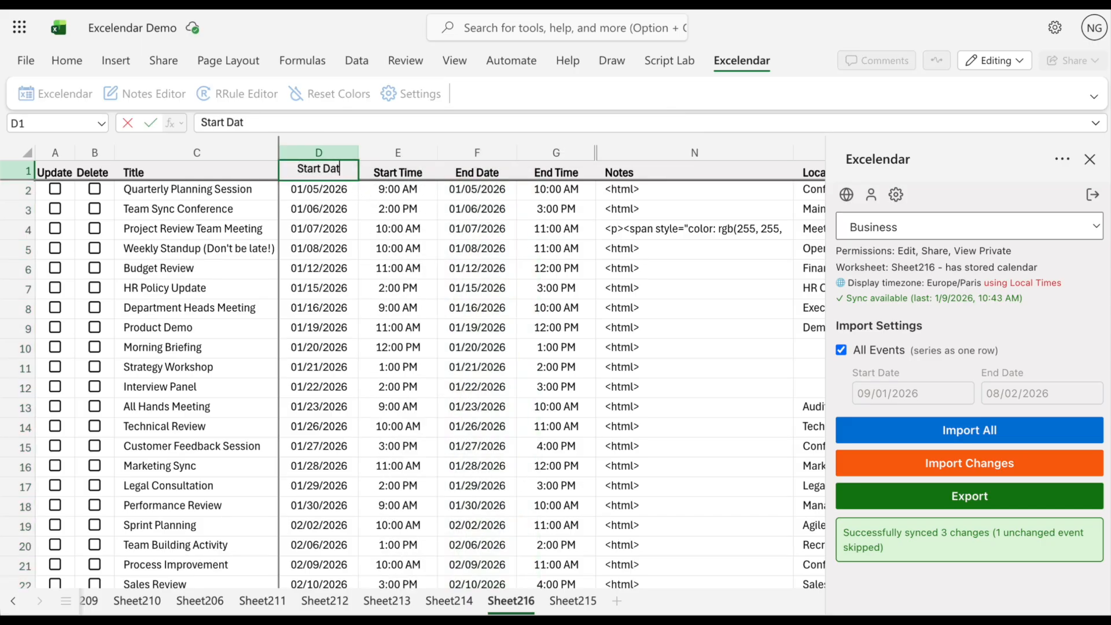
key("Return")
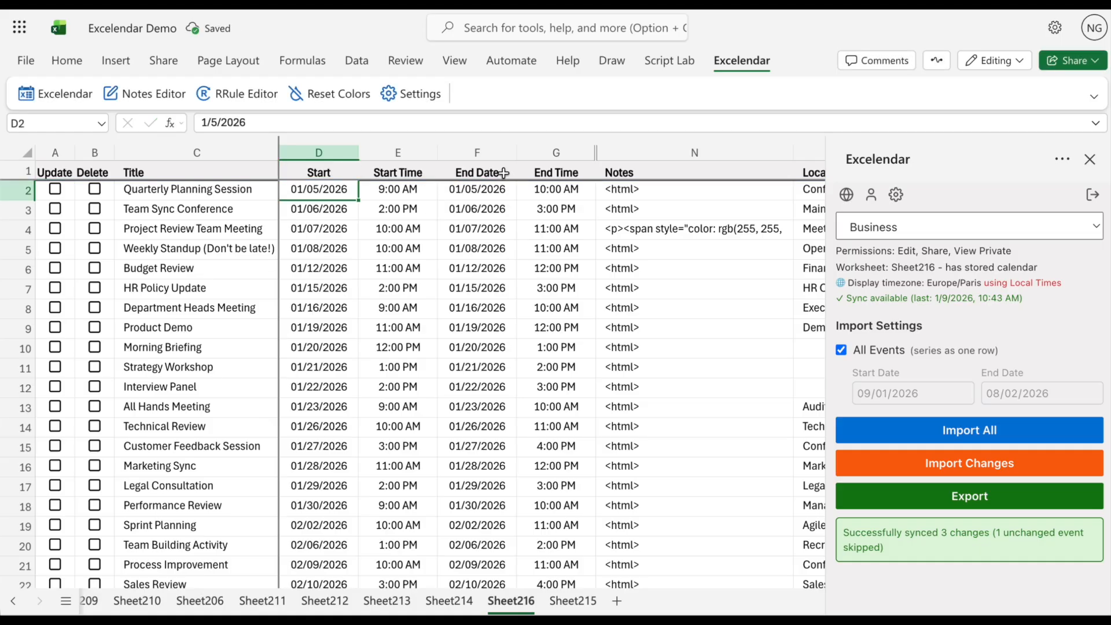
- Rename the End Date column header in F1 as "End"
double_click(502, 172)
key("BackSpace")
key("BackSpace")
key("BackSpace")
key("BackSpace")
key("BackSpace")
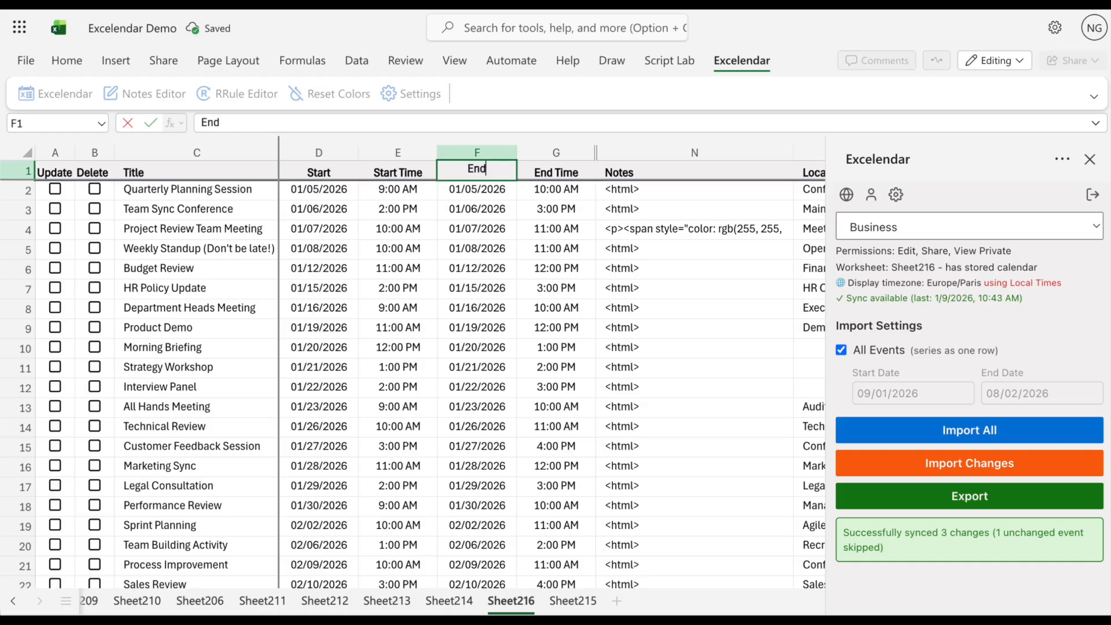
key("Return")
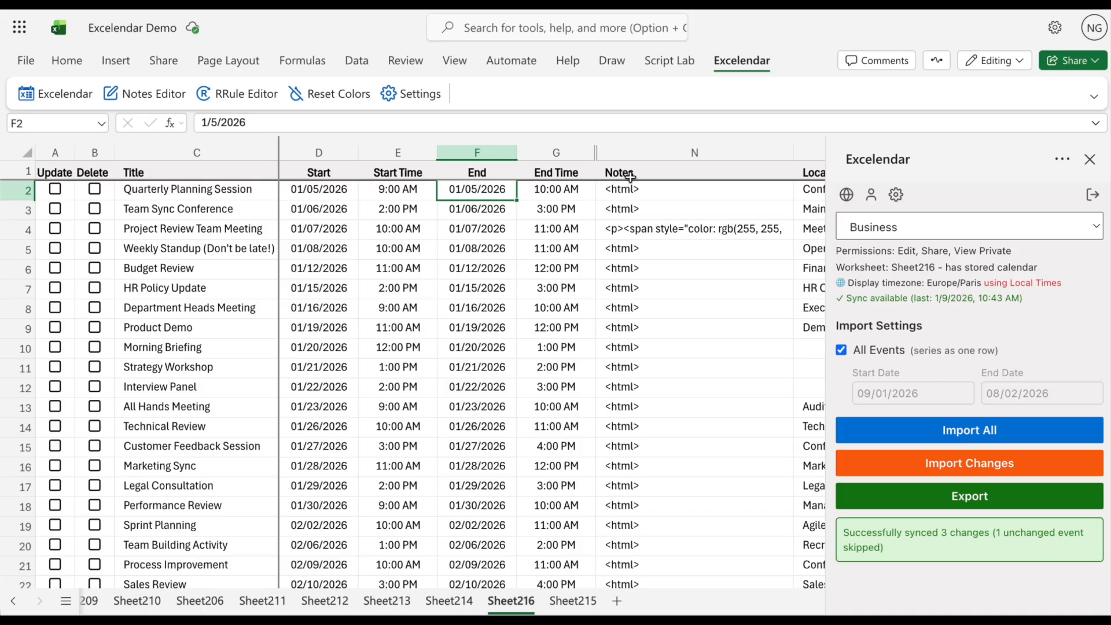
- Insert a new column after End Time and give it the header "Private Notes"
left_click(557, 150)
right_click(556, 150)
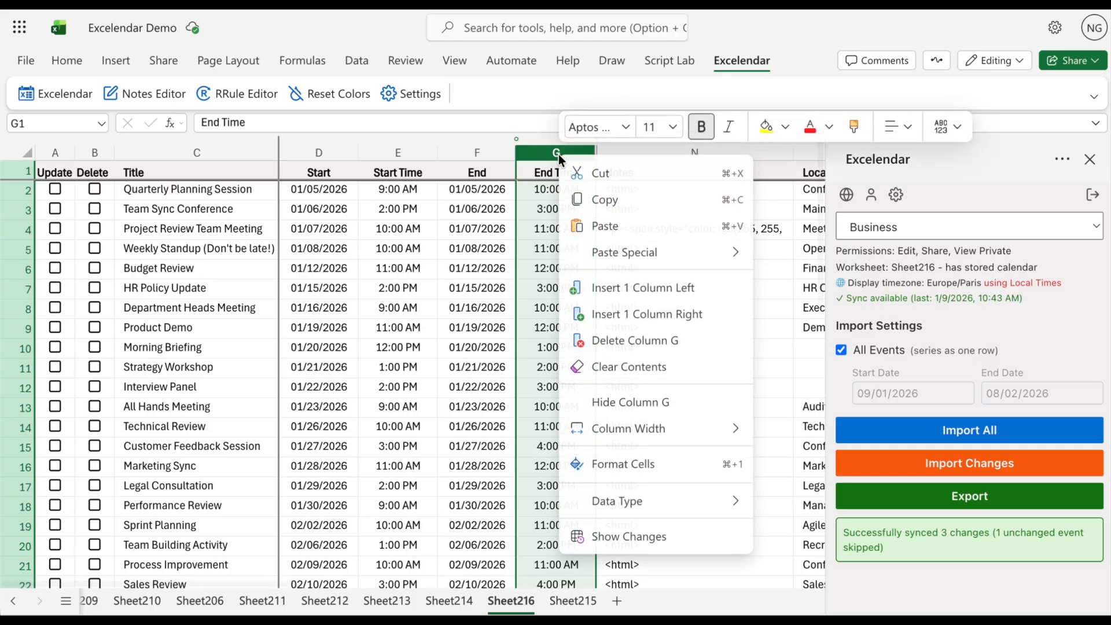
left_click(608, 312)
double_click(635, 171)
type("Private Notes")
left_click(636, 192)
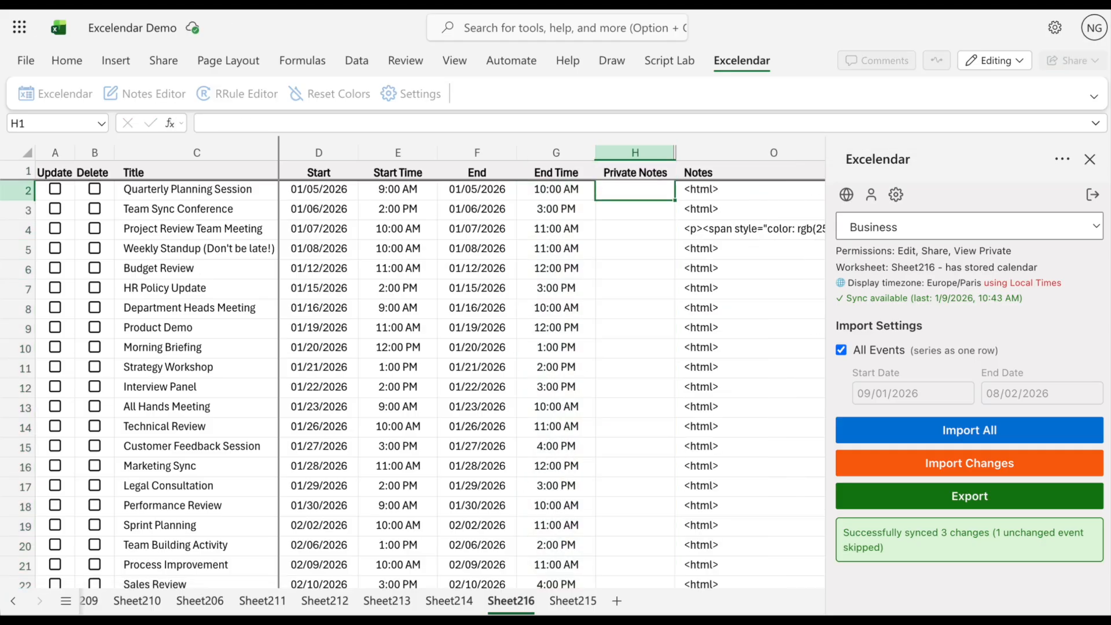
- Enter "This stays in the sheet" as the Quarterly Planning Session's private note and widen the Private Notes column to fit
type("This sta")
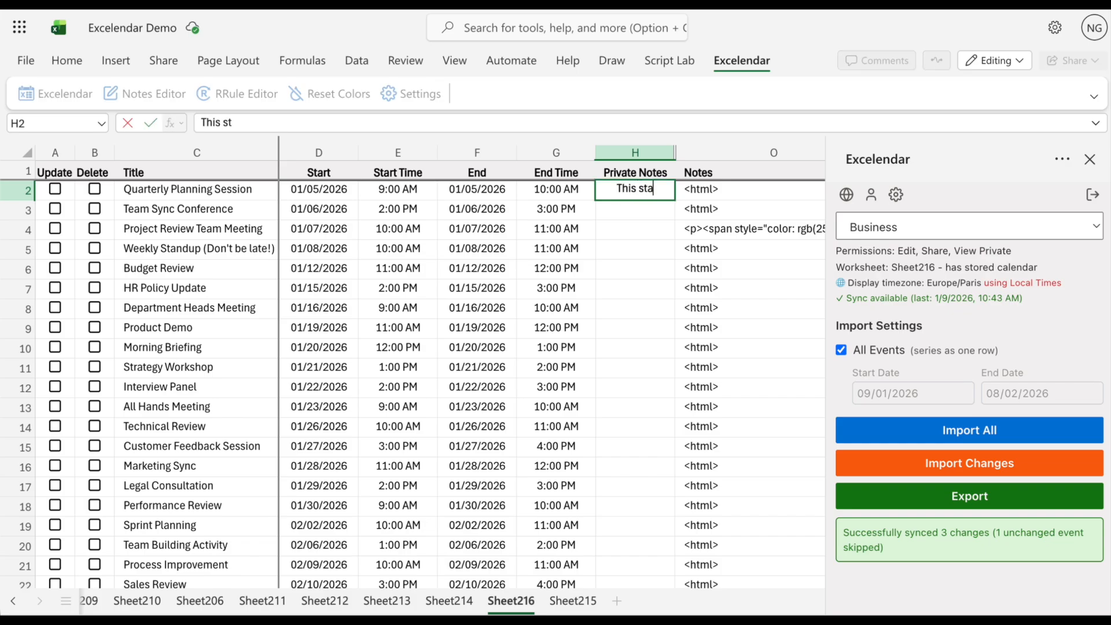
type("ys in the sheet")
key("Return")
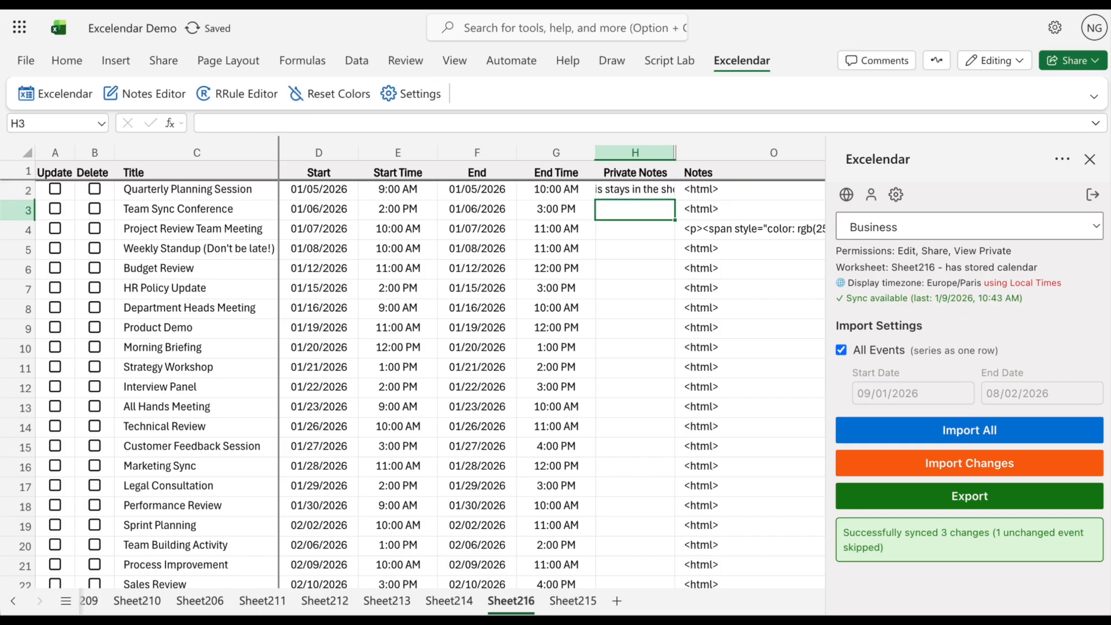
left_click_drag(595, 152, 602, 151)
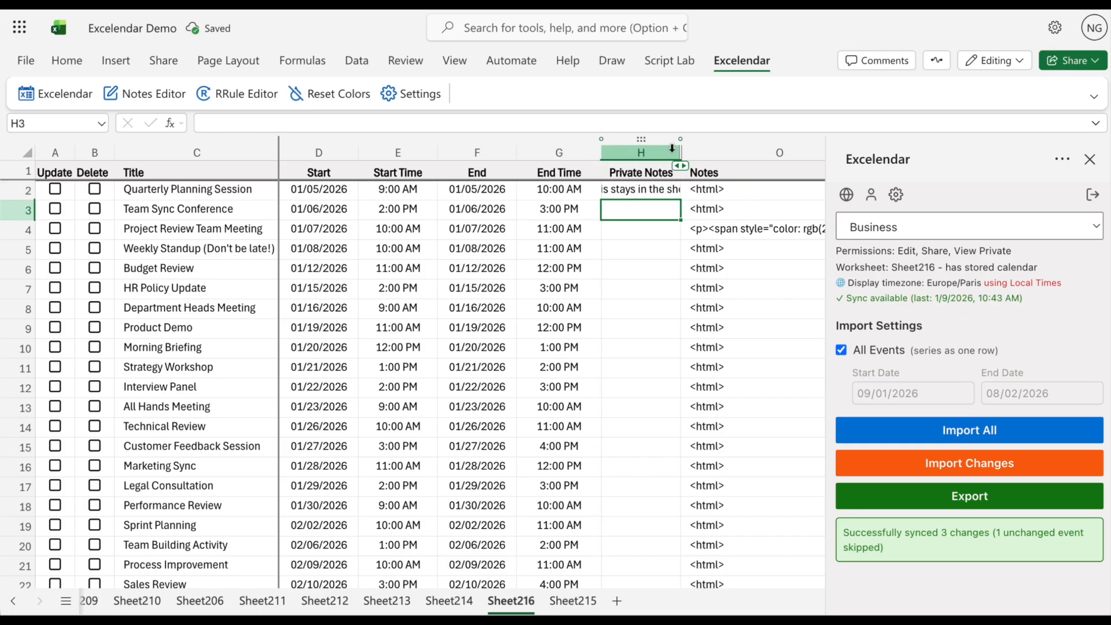
left_click_drag(681, 152, 711, 152)
left_click(649, 193)
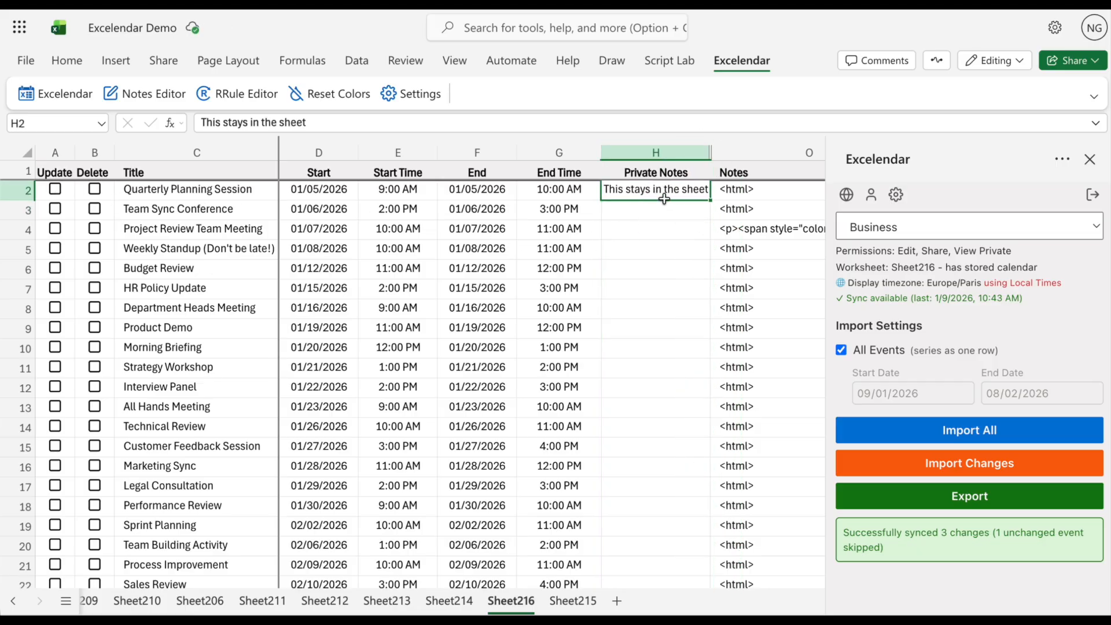
- Move the Quarterly Planning Session row down below the Team Sync Conference row
left_click(23, 189)
left_click_drag(10, 189, 10, 222)
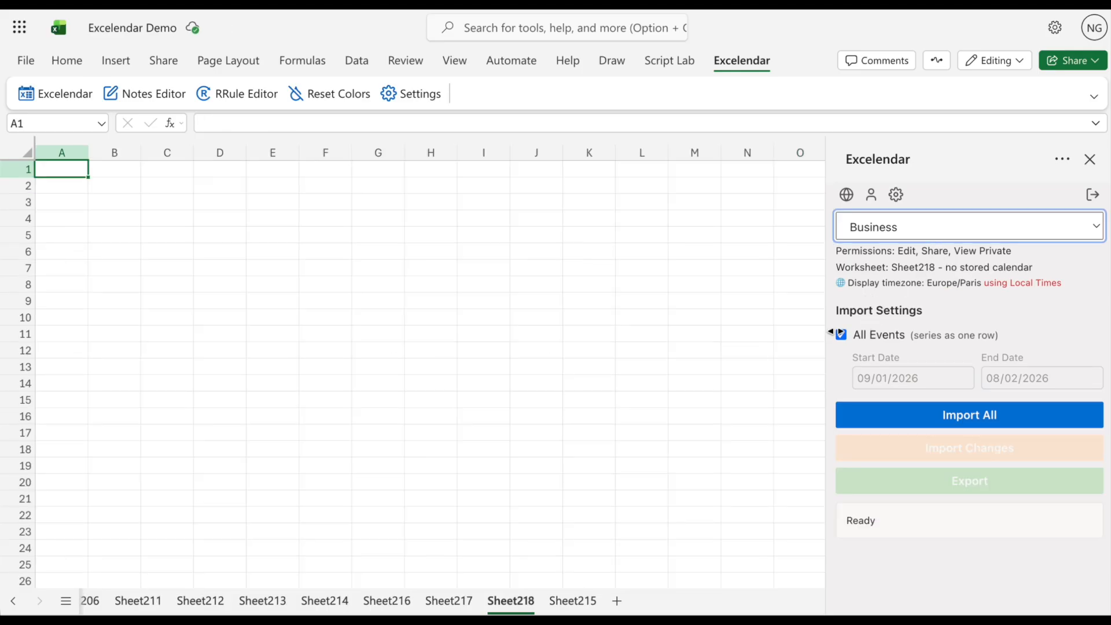
- Turn off All Events, import Business calendar events from 09/01/2026 to 08/02/2026 into Sheet218 and look through the event rows
left_click(841, 336)
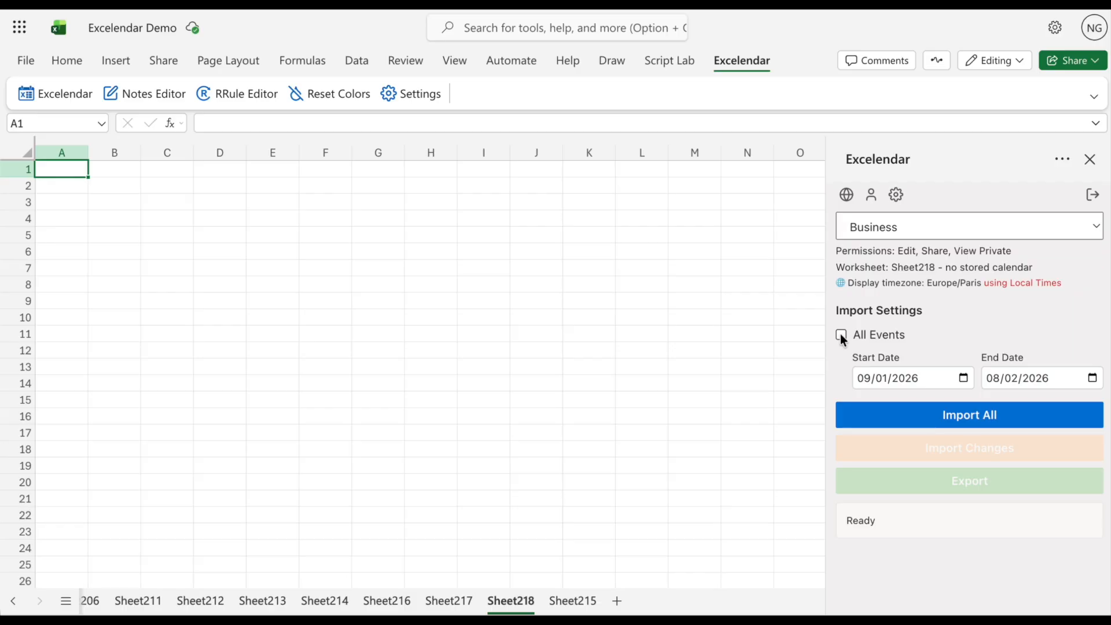
left_click(909, 415)
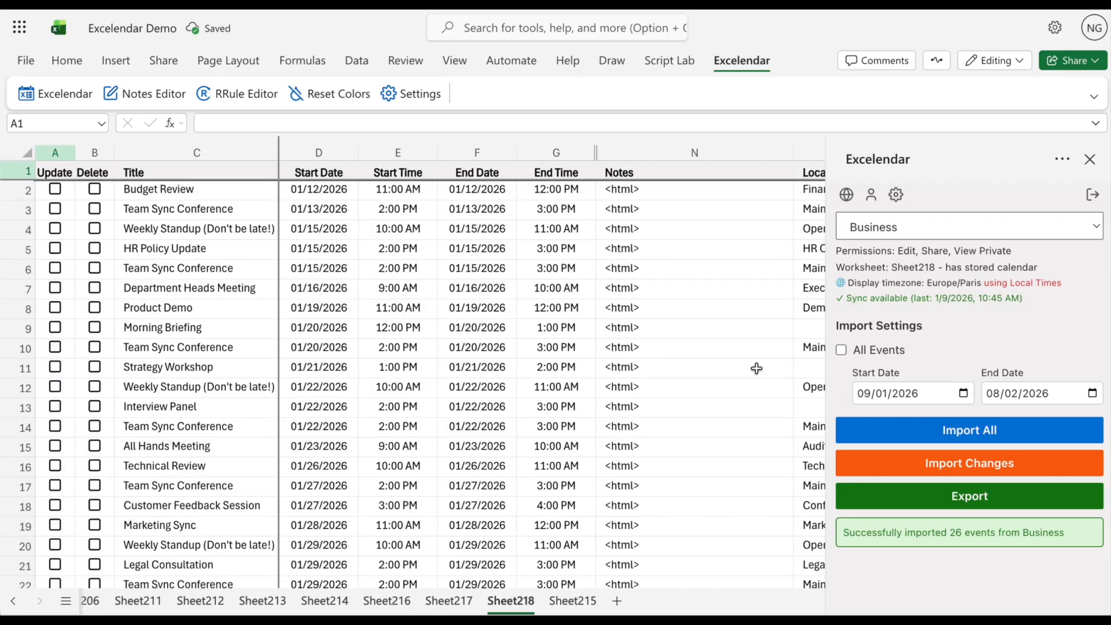
left_click(23, 208)
scroll(477, 266, "right", 1)
scroll(477, 265, "left", 3)
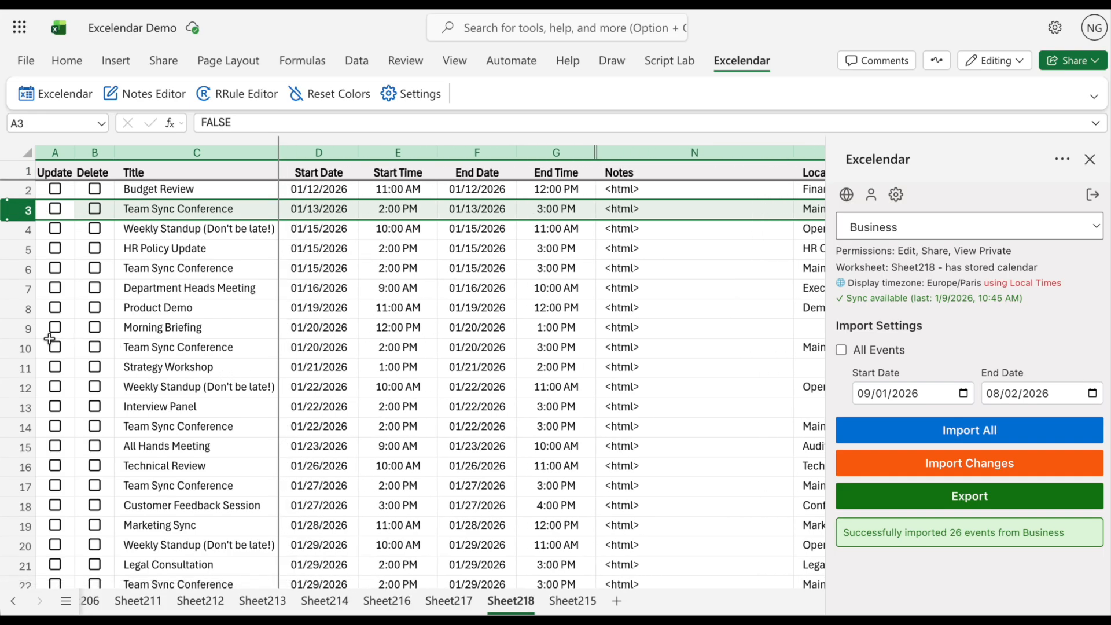
left_click(22, 347)
scroll(99, 386, "down", 1)
scroll(100, 386, "down", 3)
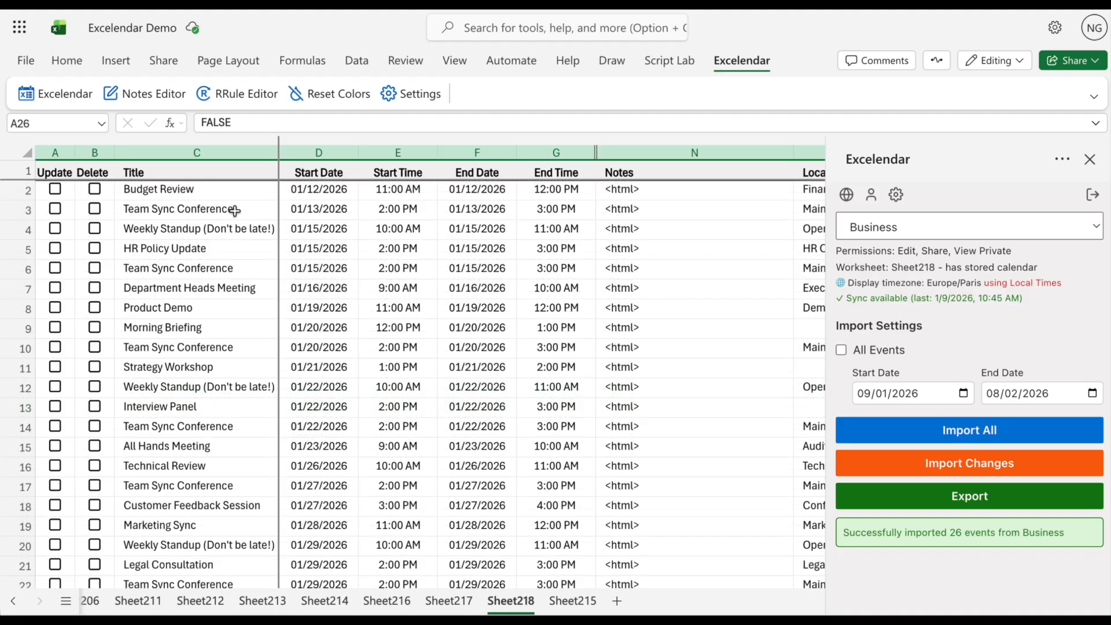
- Change the location of the 01/13/2026 Team Sync Conference to "New York Office" and export the update
scroll(431, 210, "right", 5)
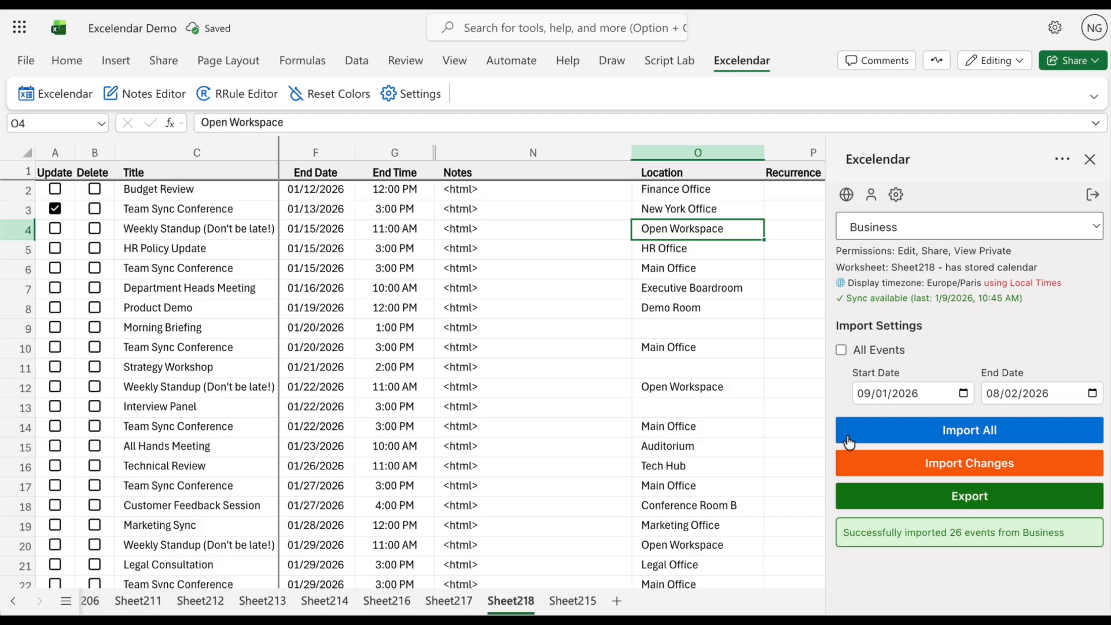
left_click(911, 495)
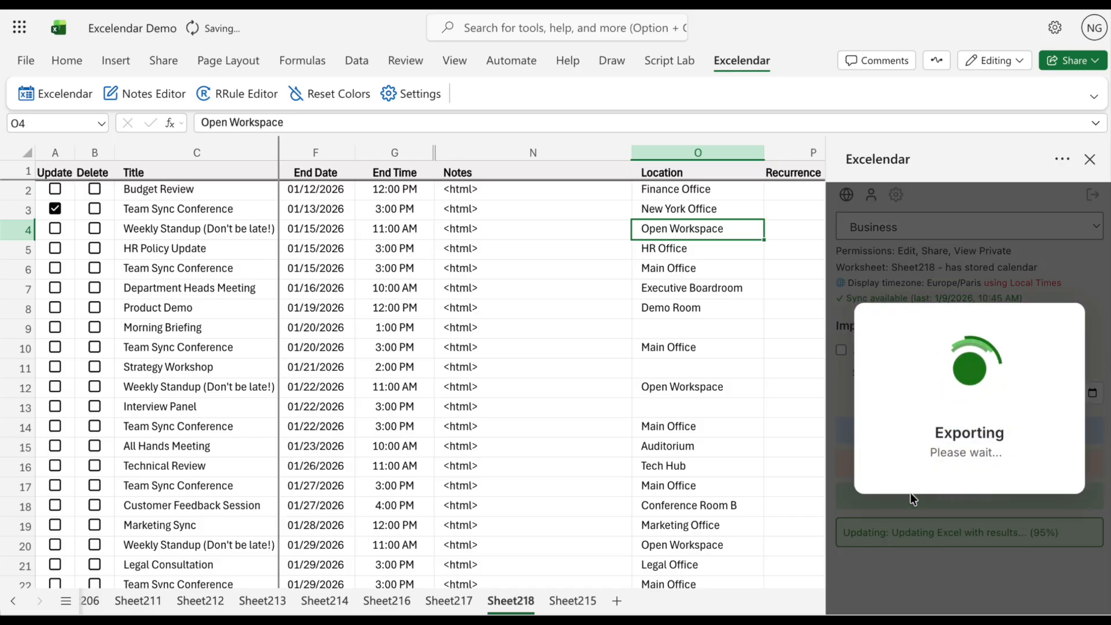
- Switch to Outlook through the 01/13/2026 Team Sync Conference link and view that instance's location details
scroll(722, 282, "right", 5)
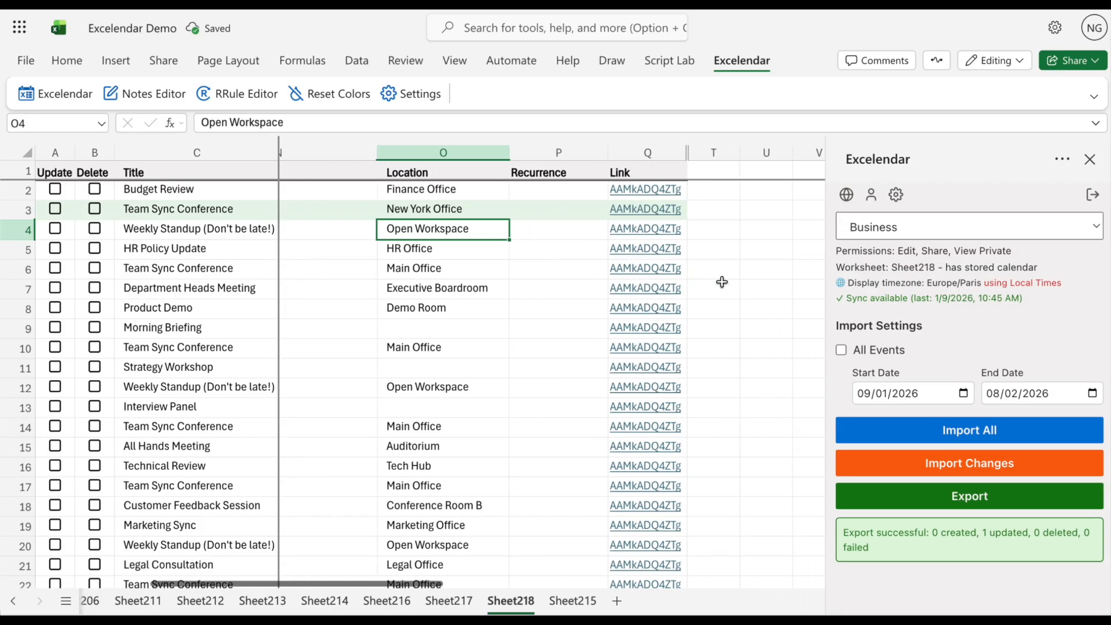
mouse_move(645, 207)
left_click(672, 241)
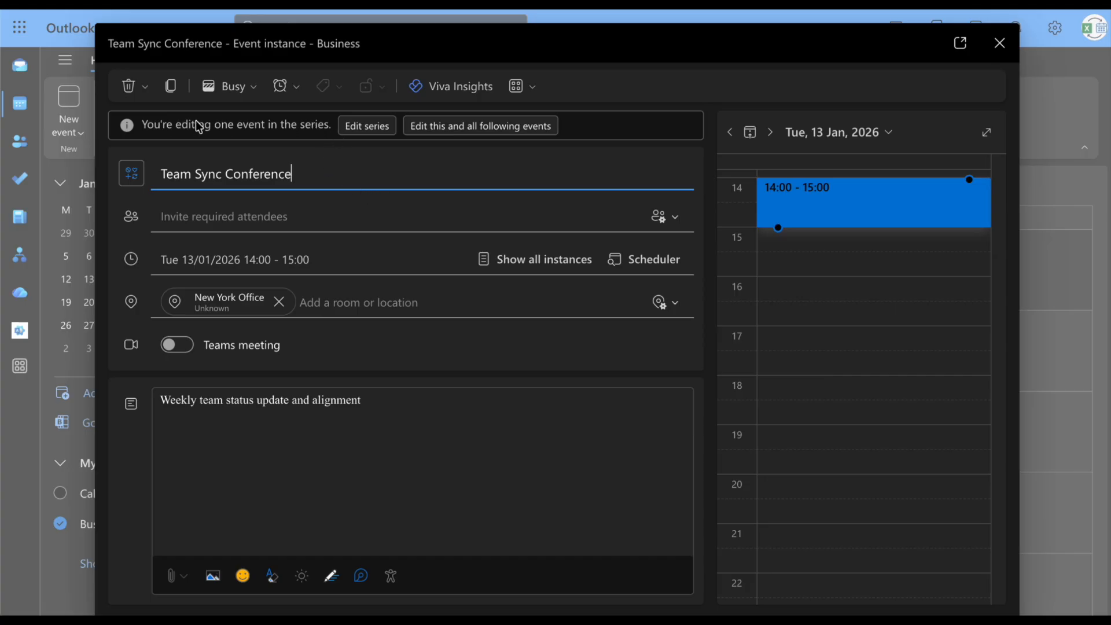
left_click(265, 308)
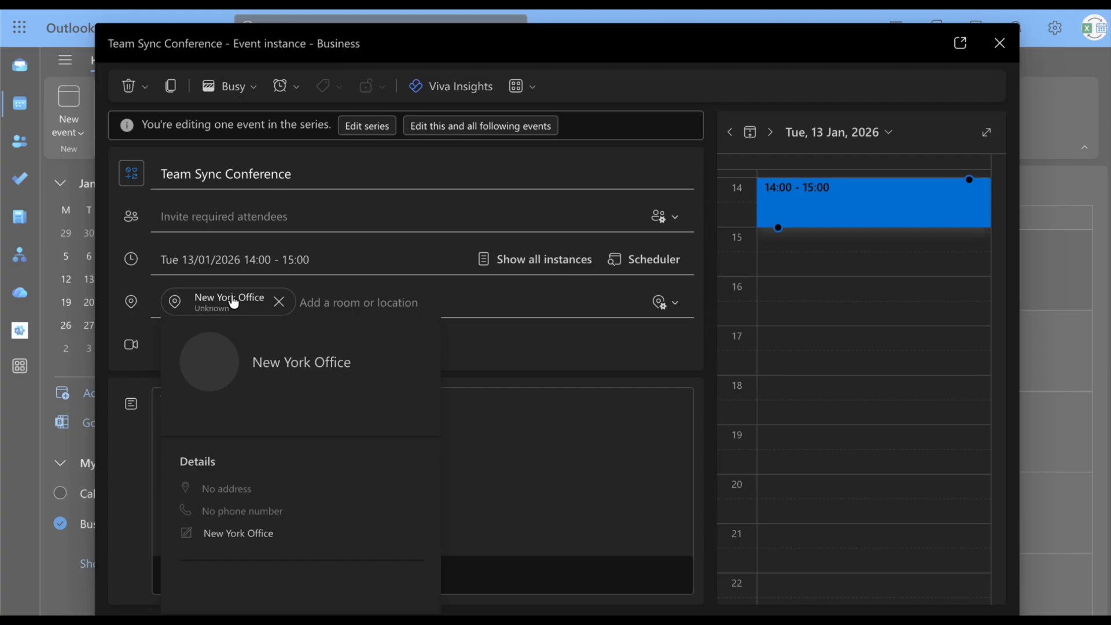
- Show all Team Sync Conference instances, check the 13 January instance's location against the others, and review the Location column in Excel's Sheet218
left_click(541, 262)
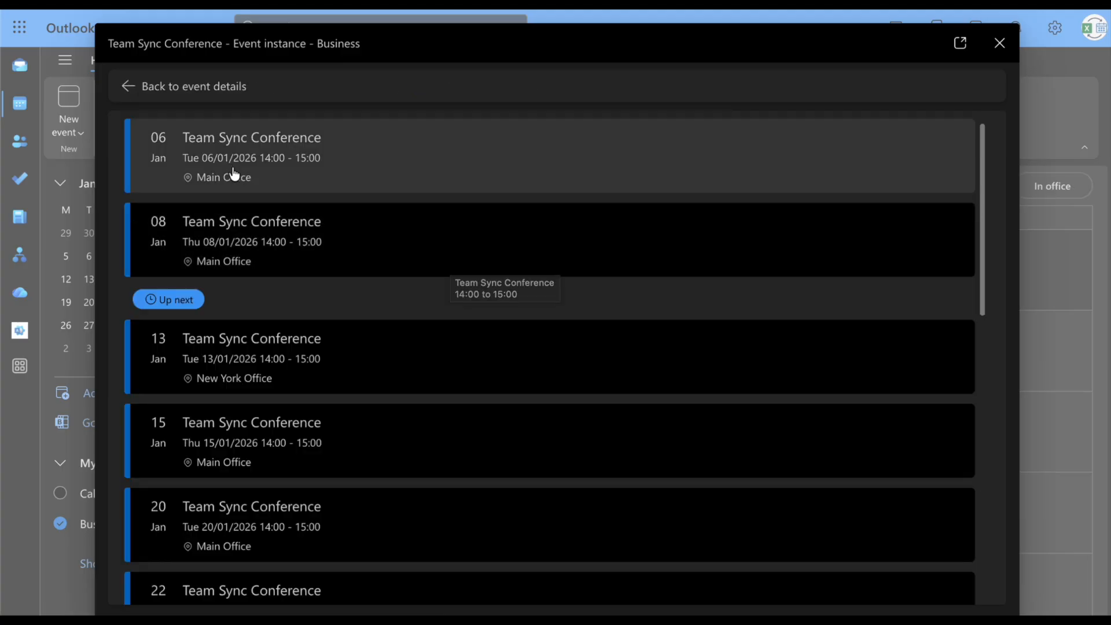
left_click(236, 388)
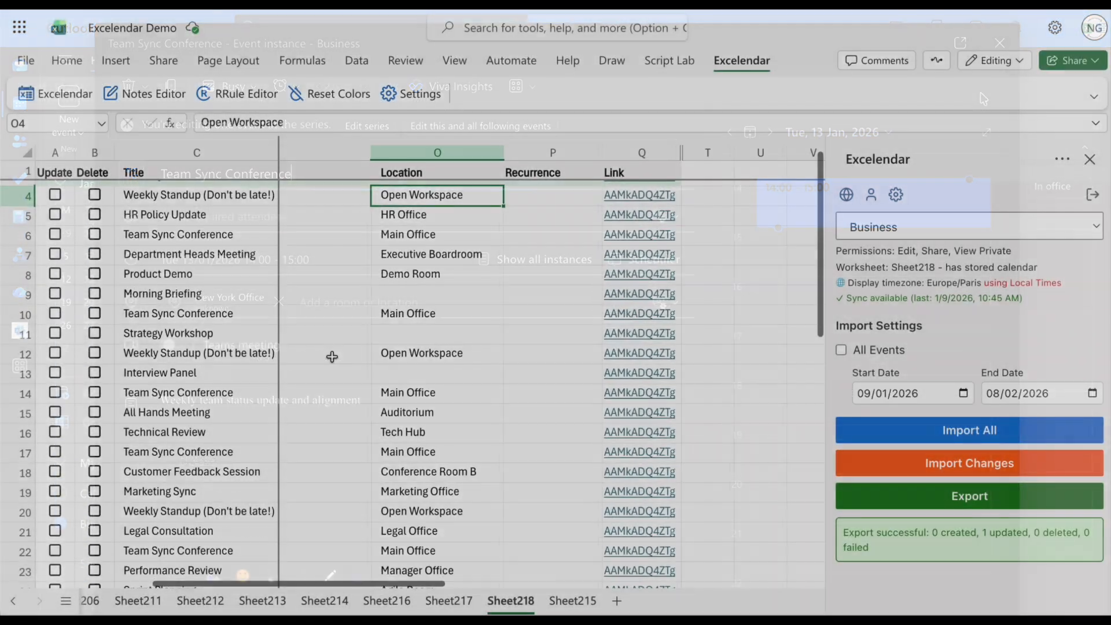
scroll(332, 356, "down", 1)
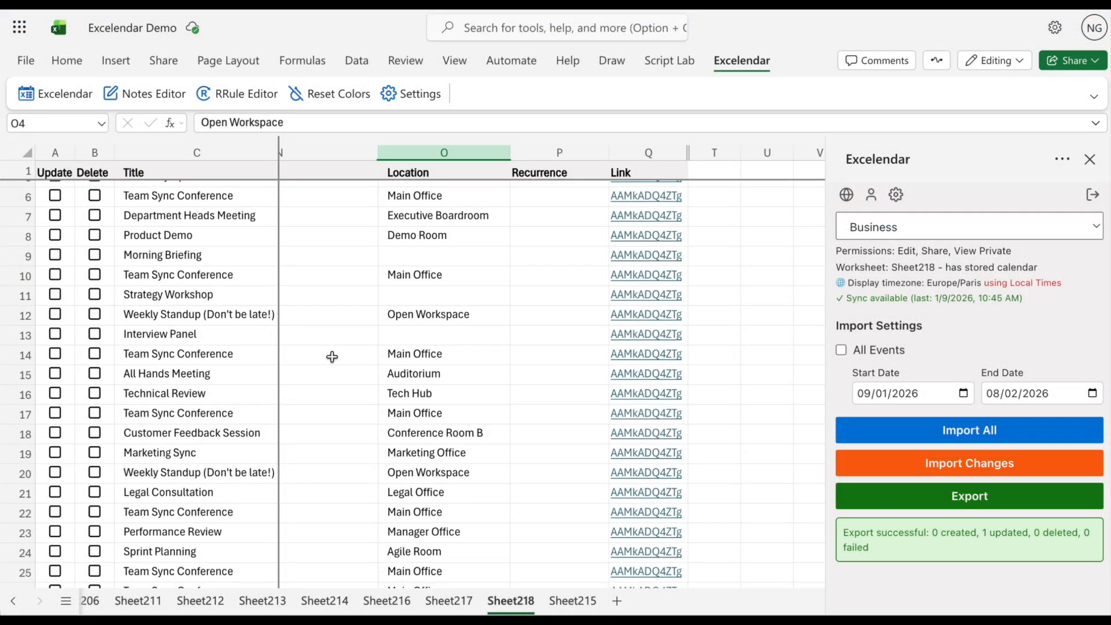
left_click(410, 198)
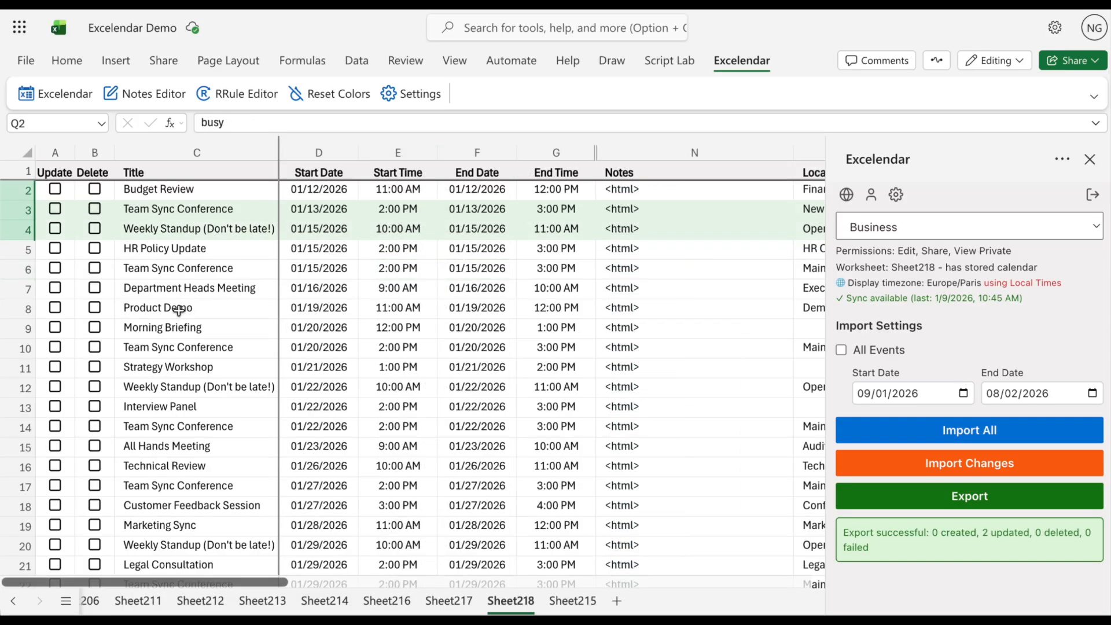
- Clear the titles of the Product Demo, Morning Briefing and 01/20/2026 Team Sync Conference rows
double_click(179, 311)
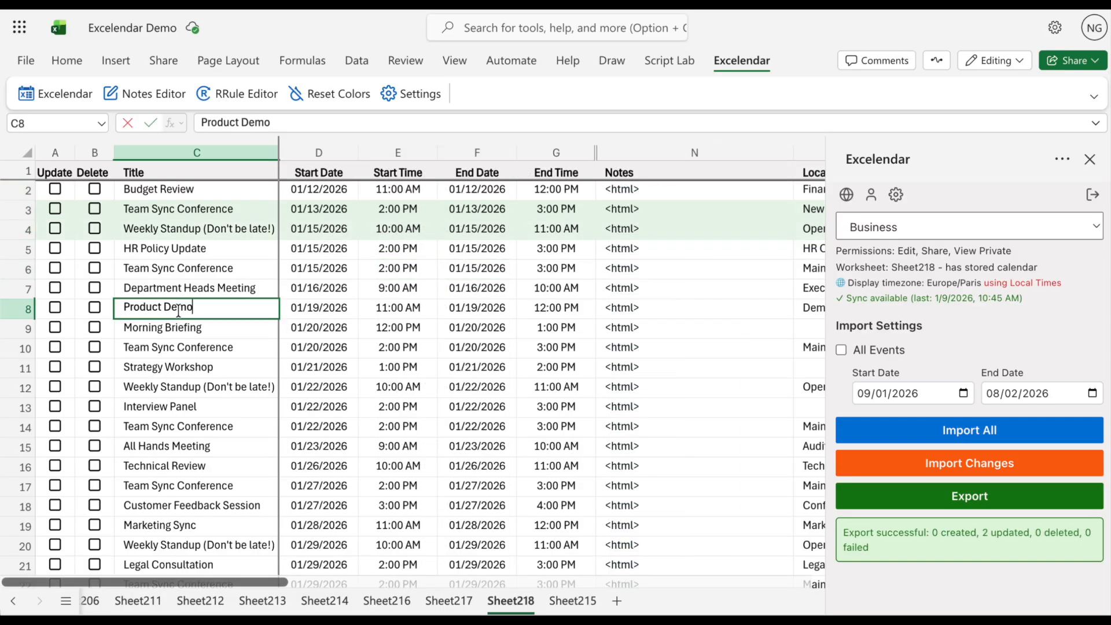
key("super+a")
key("BackSpace")
double_click(179, 323)
key("super+a")
key("BackSpace")
double_click(178, 347)
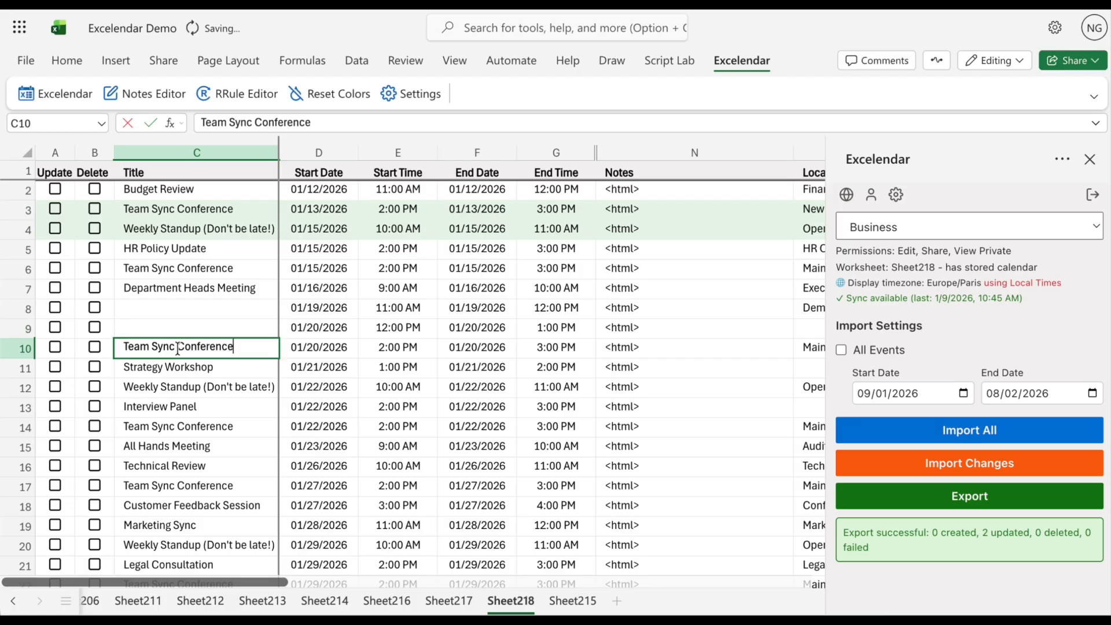
key("super+a")
key("BackSpace")
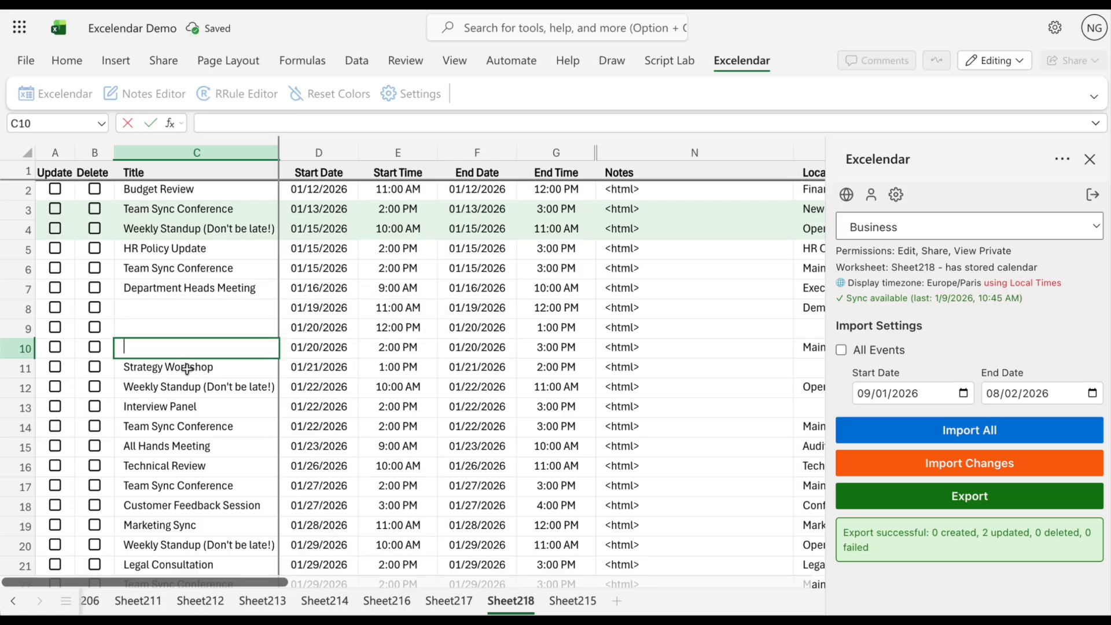
- Clear the start date of the event in row 8
left_click(326, 311)
key("BackSpace")
key("Return")
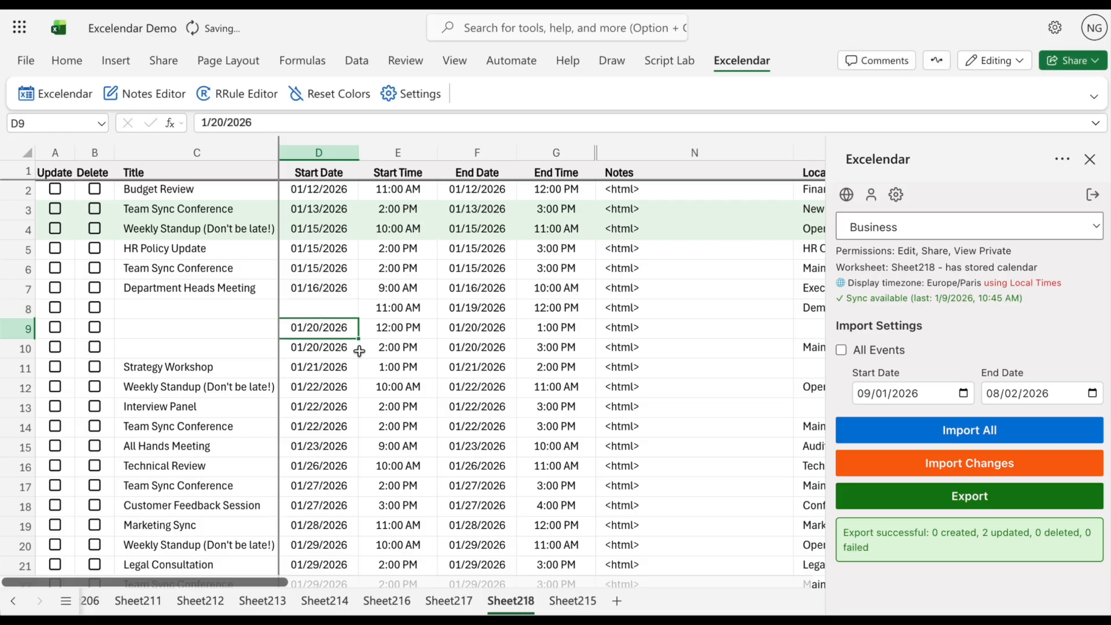
- Import all Business calendar events into Sheet218 again, repeating the import to restore the cleared titles and start date
left_click(922, 438)
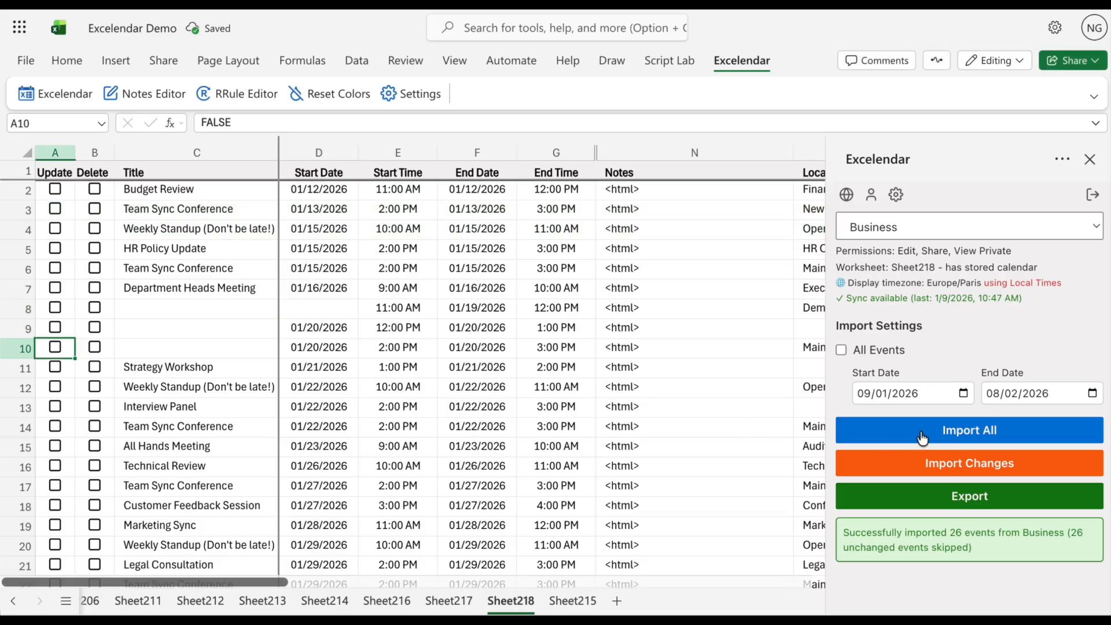
left_click(923, 438)
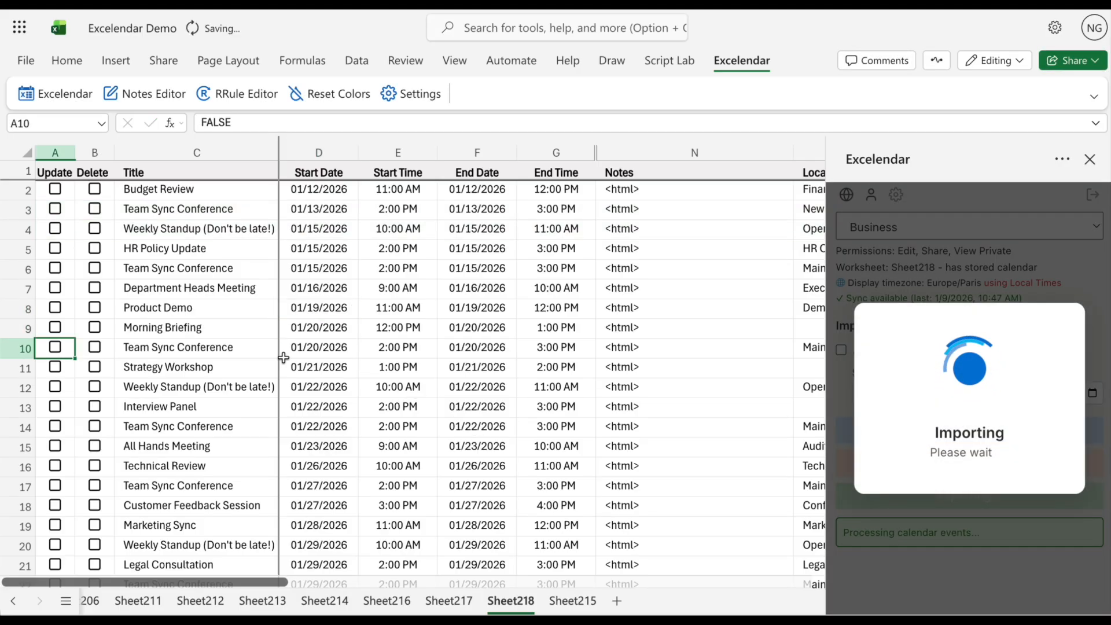